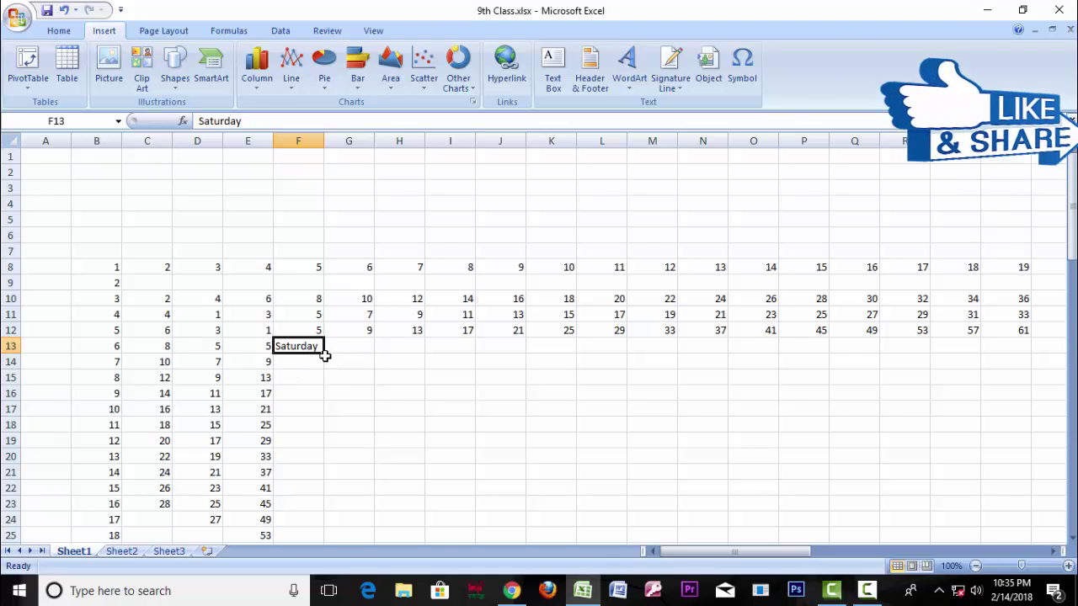
- Fill weekday names from Saturday in F13 down column F to F22
drag(324, 357, 330, 493)
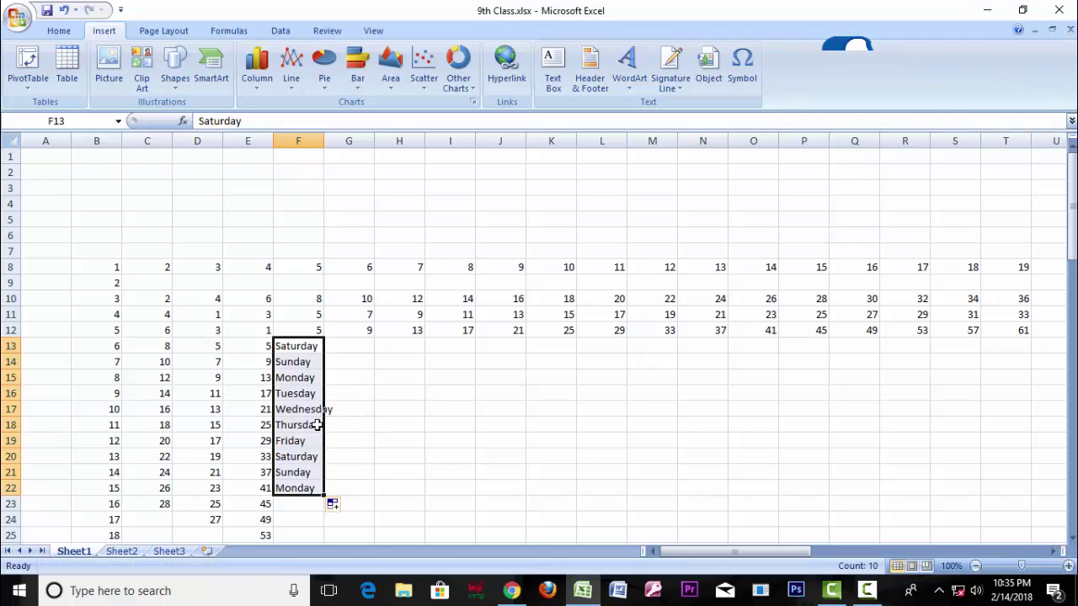
click(295, 364)
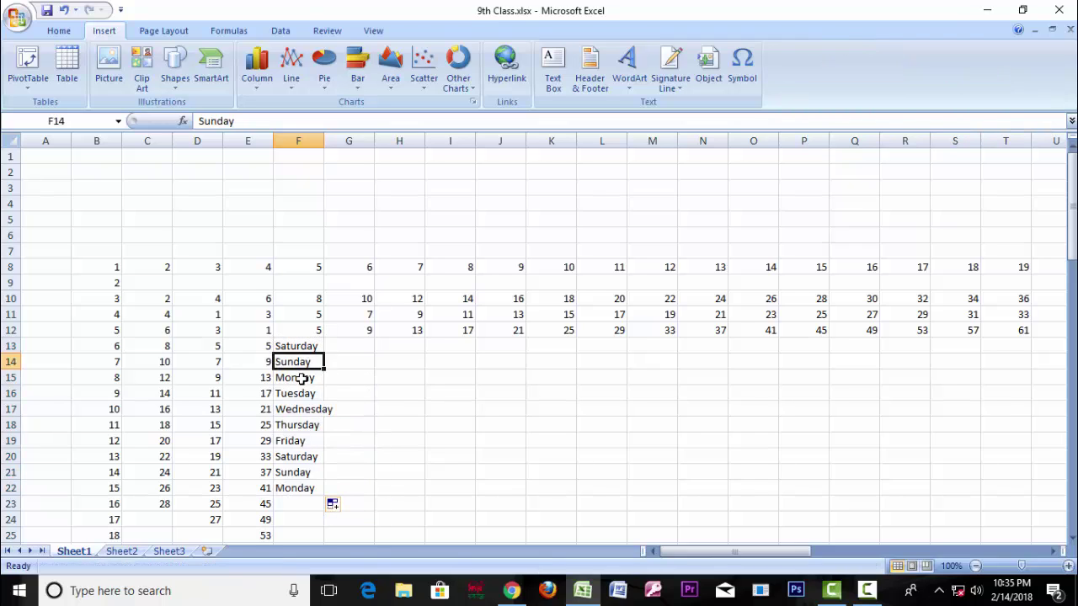
click(302, 393)
click(299, 411)
click(298, 426)
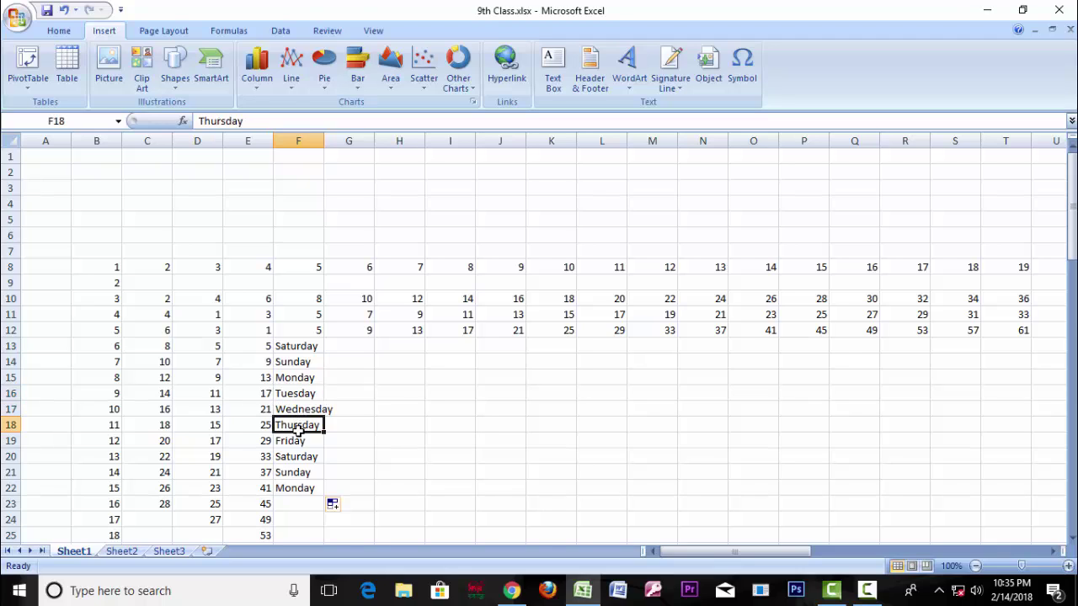
click(298, 442)
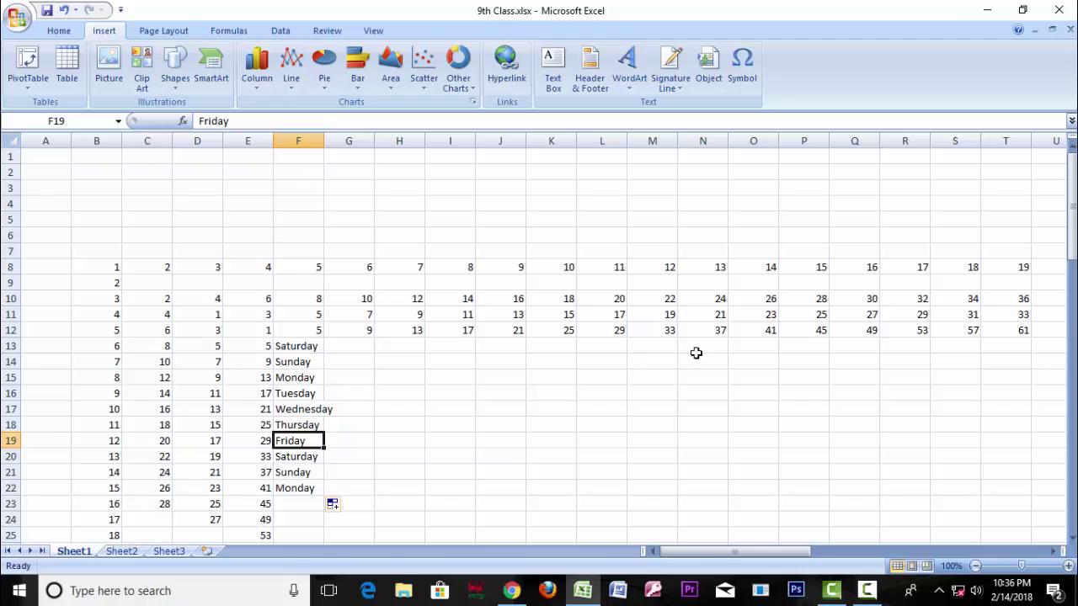
- Extend the day series from Saturday across row 13 to Sunday in N13
click(313, 349)
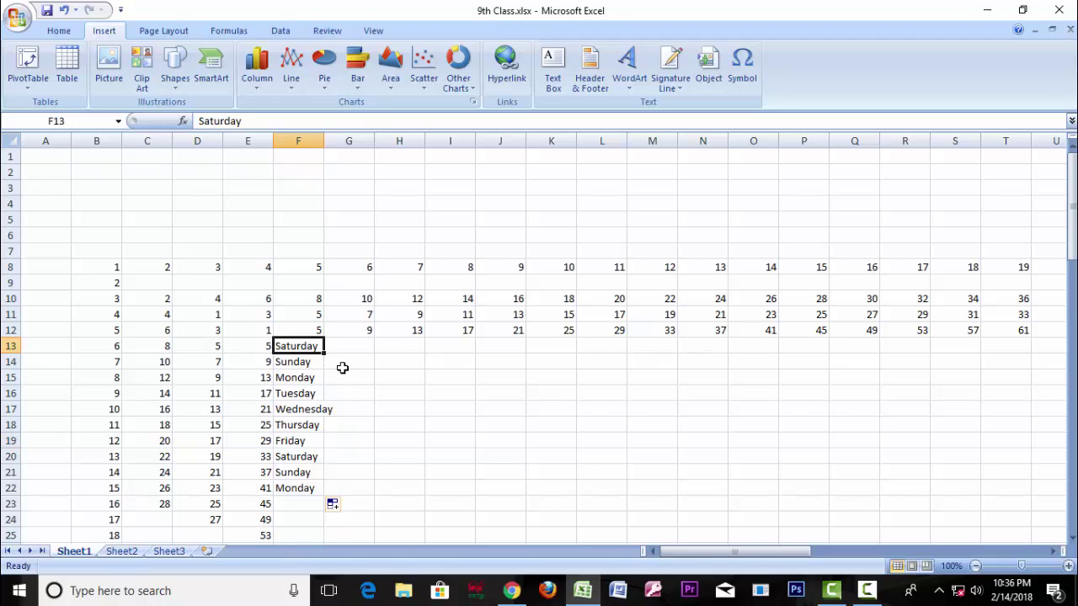
drag(325, 355, 741, 353)
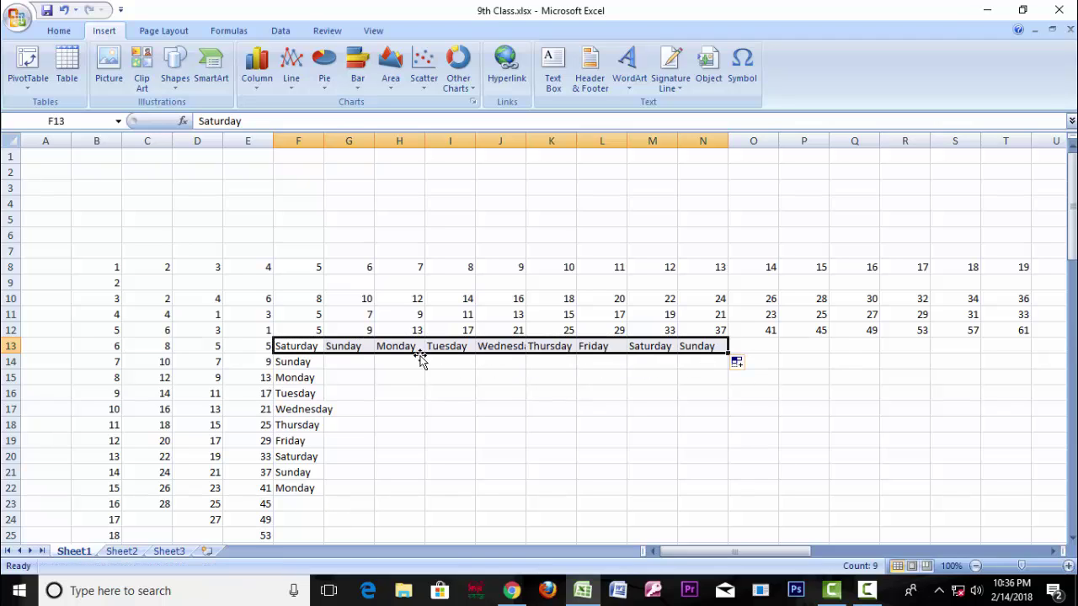
click(633, 379)
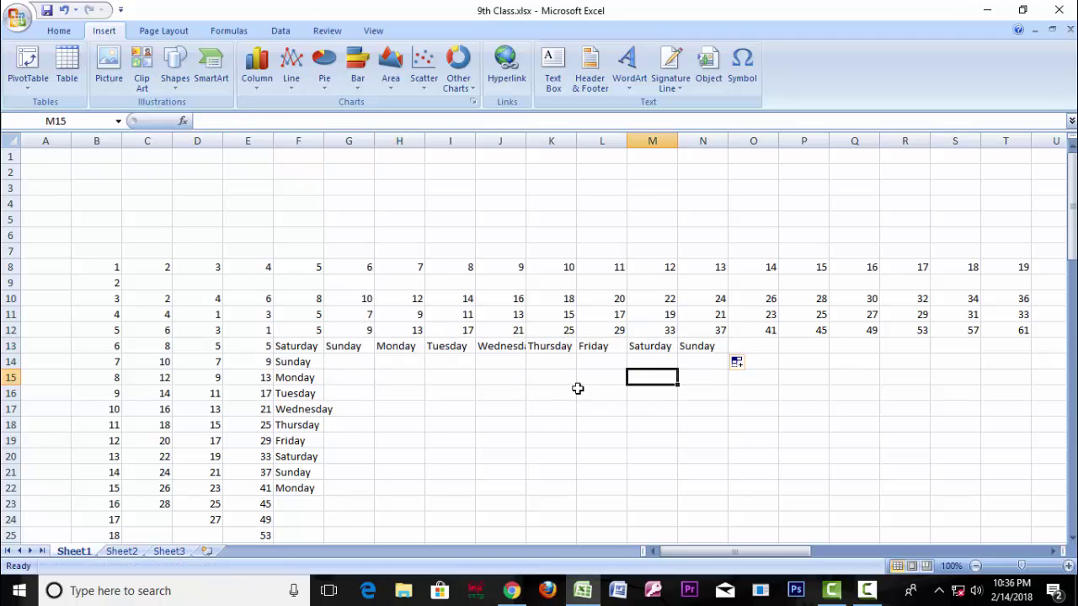
click(349, 362)
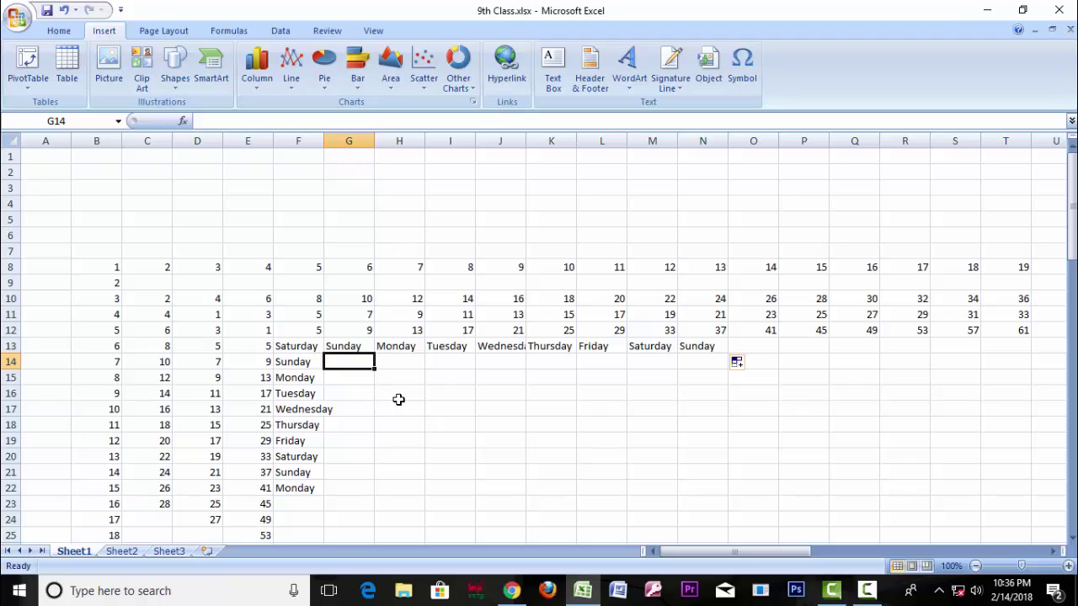
- Enter sat in G14 and fill short day names down to mon in G23
text(sat)
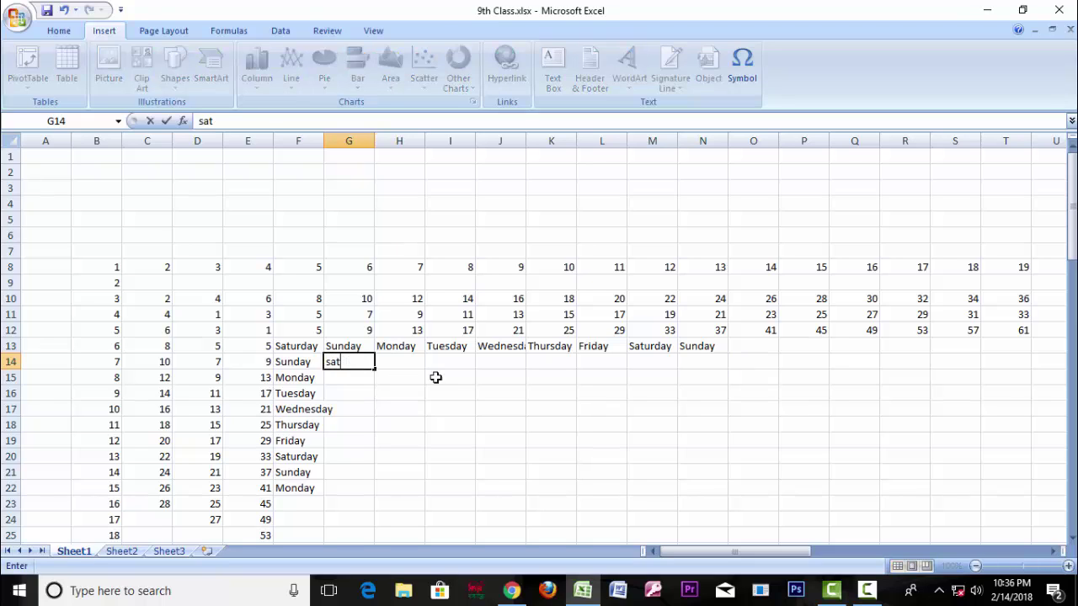
click(436, 377)
click(348, 367)
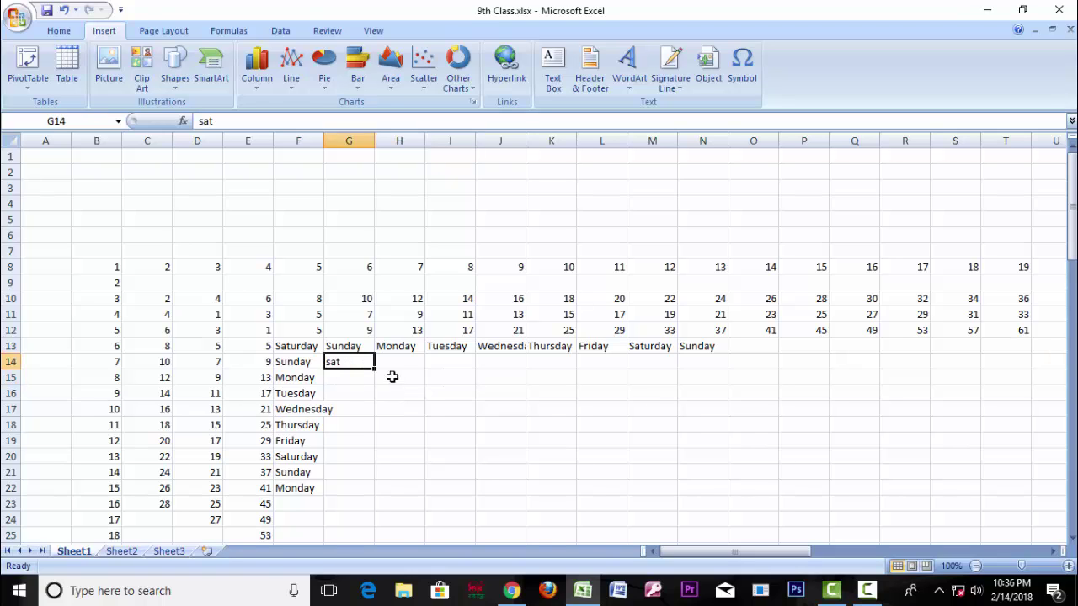
drag(376, 372, 363, 509)
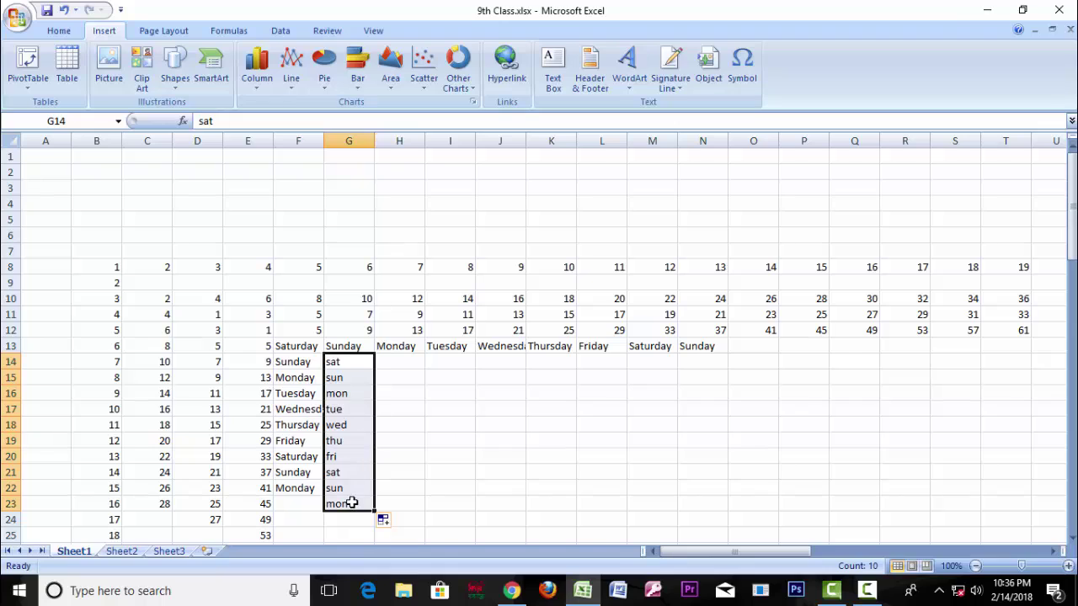
- Fill the short day names across row 14 from sat to fri in M14
click(356, 367)
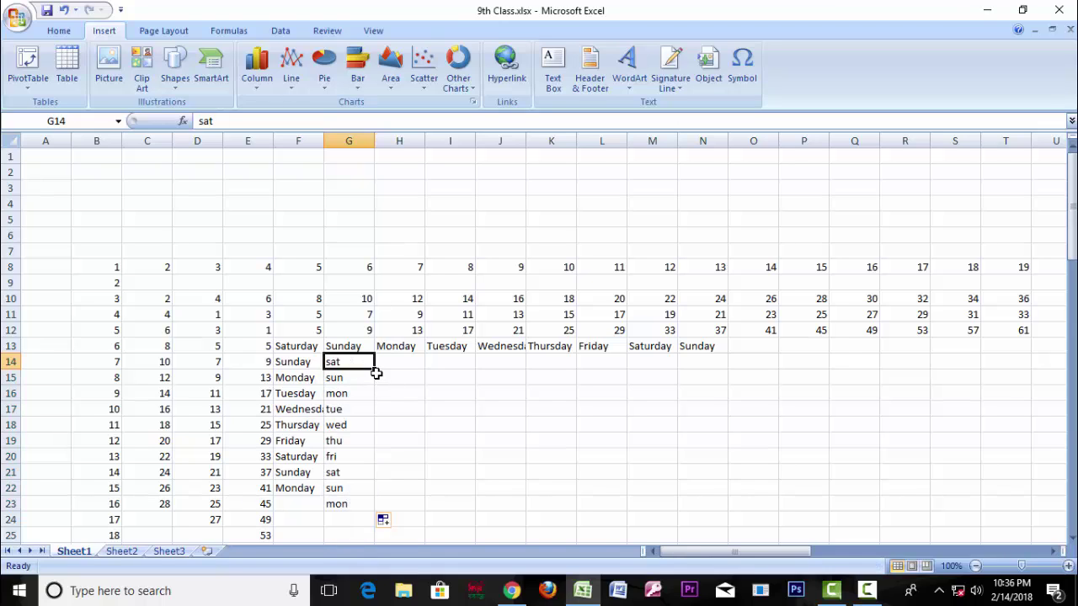
drag(375, 373, 652, 364)
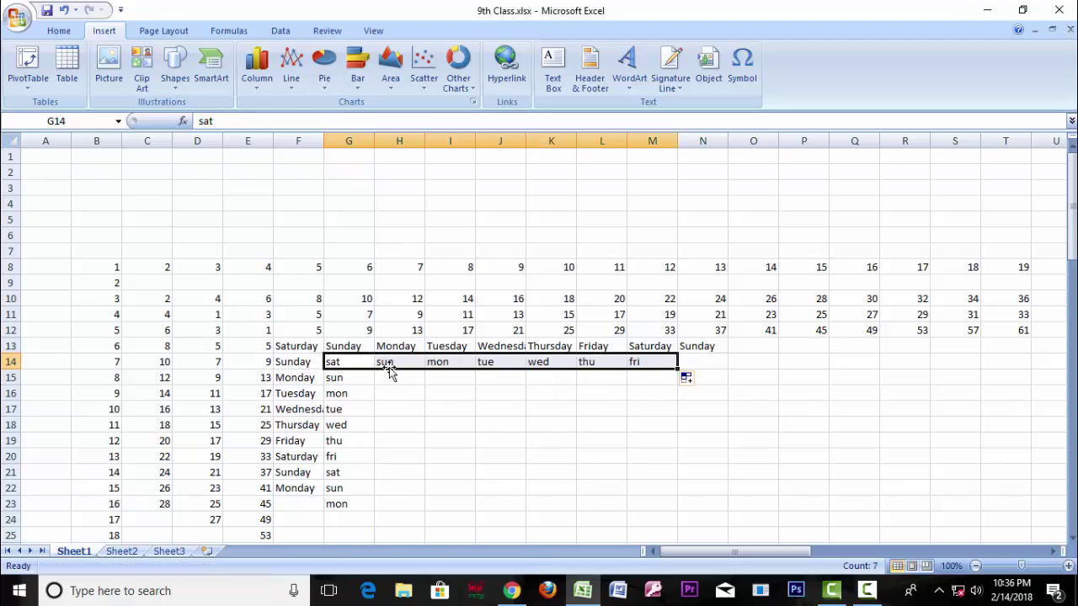
click(600, 422)
click(384, 381)
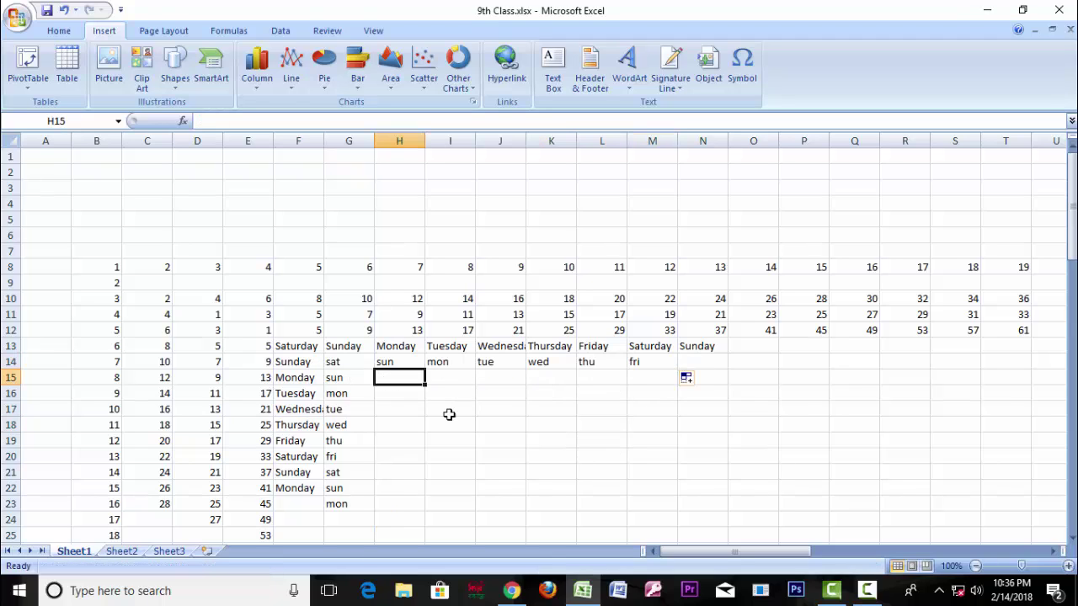
- Enter january in H15 and fill month names down to november in H25
text(january)
key(Return)
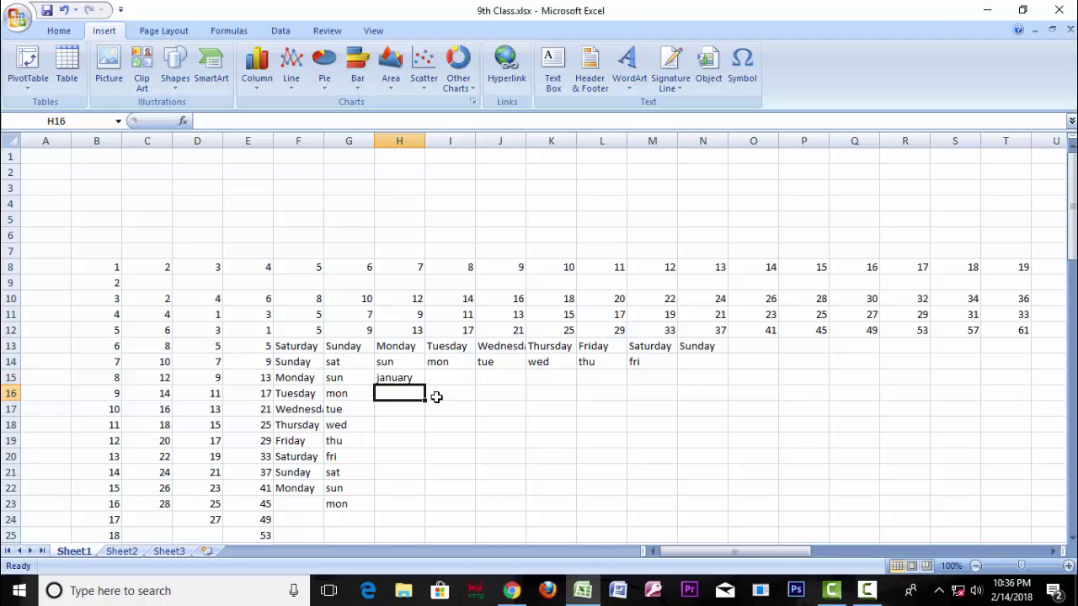
click(395, 378)
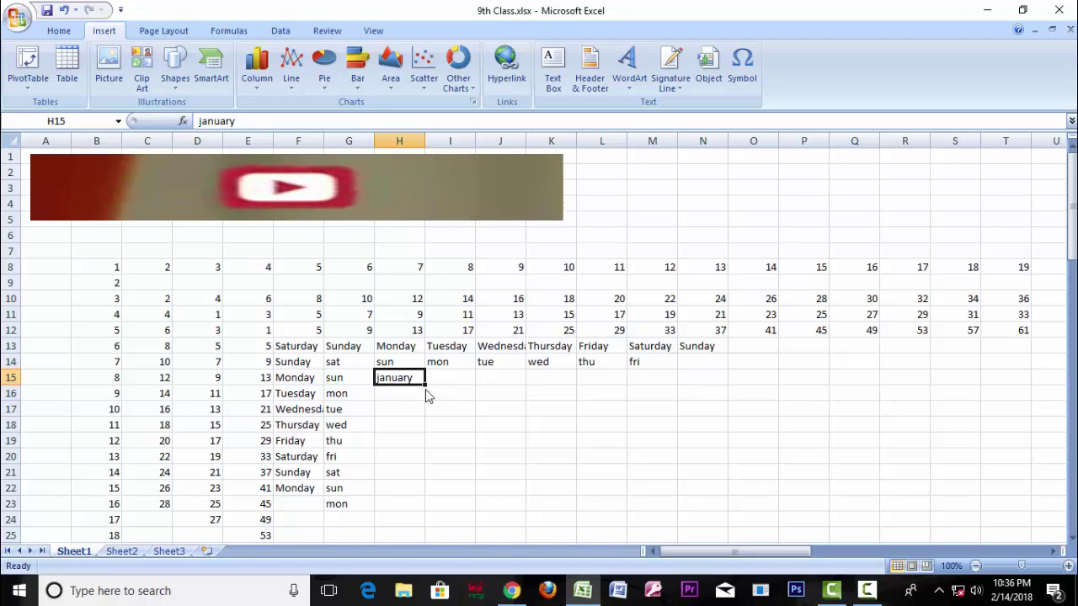
drag(426, 385, 429, 539)
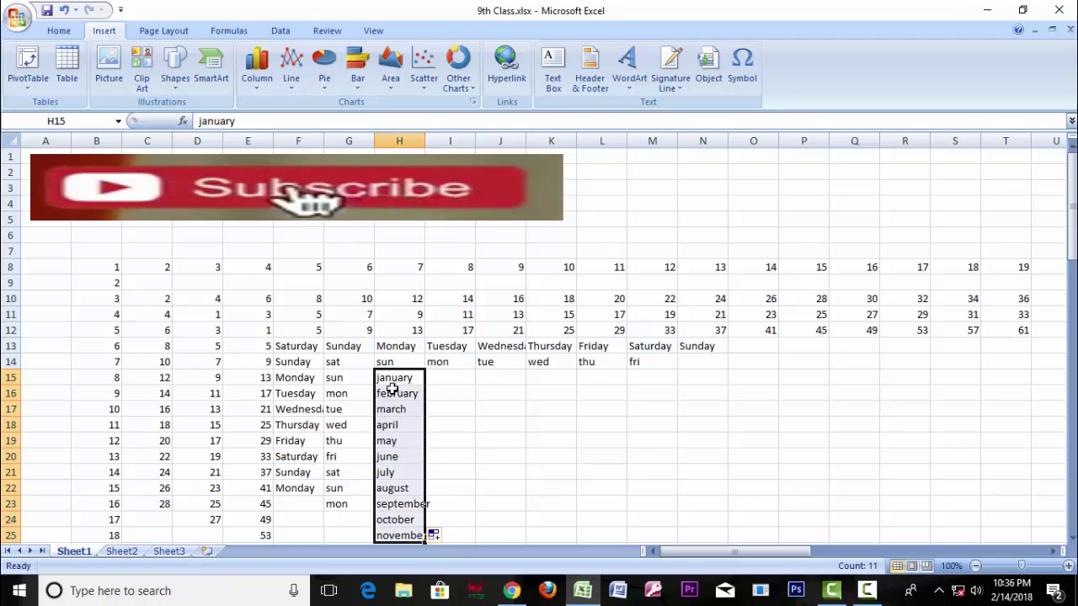
click(393, 425)
- Extend the months across row 15 from january to september in P15
click(393, 378)
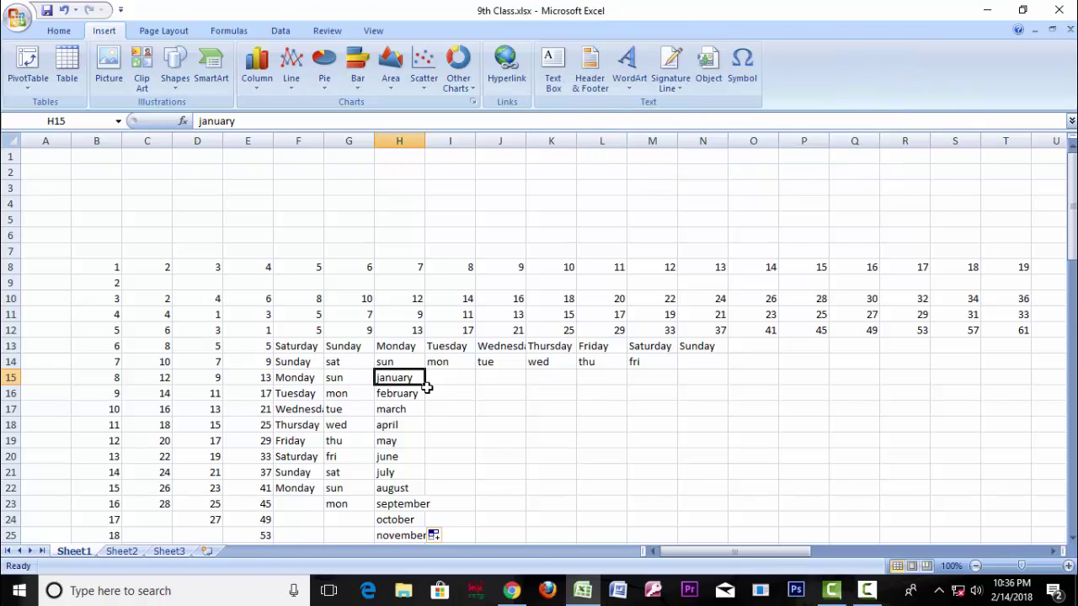
drag(427, 387, 513, 389)
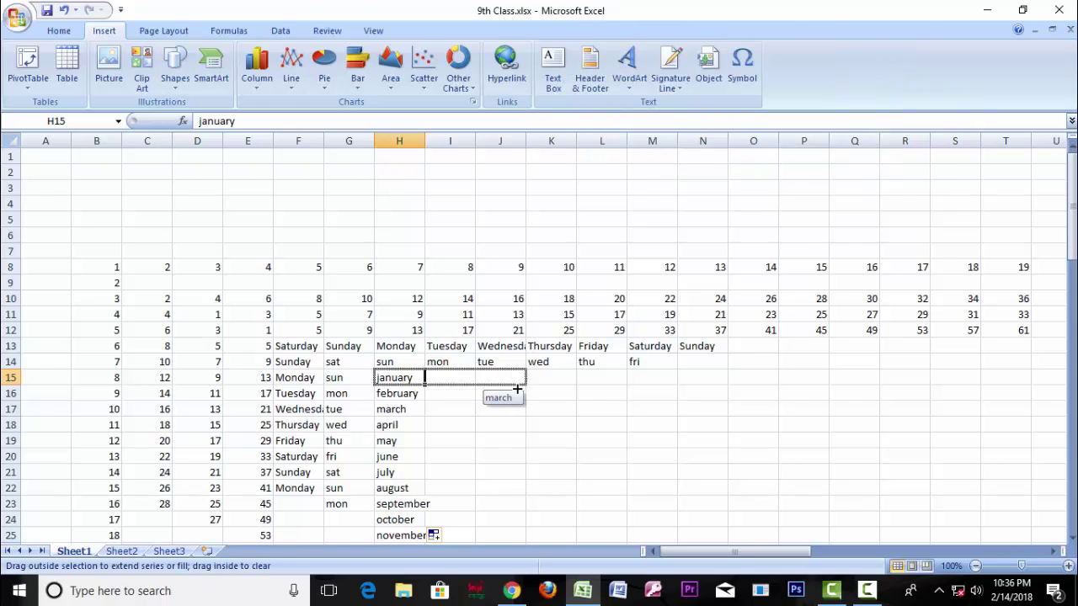
drag(517, 389, 813, 391)
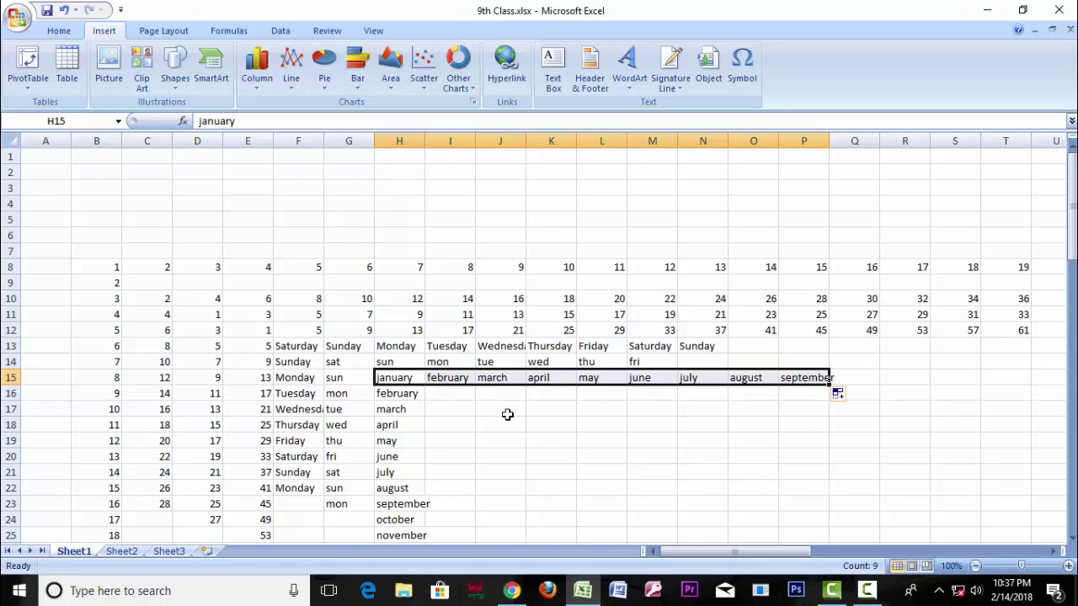
key(Down)
key(Right)
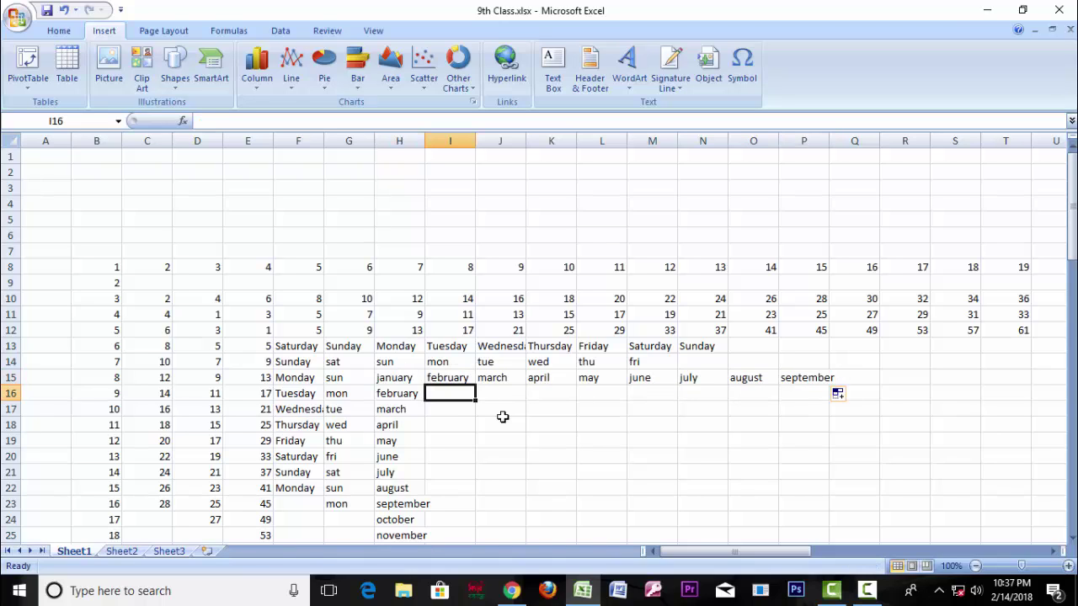
- Enter jan in I16 and fill short month names down to oct in I25
text(ja)
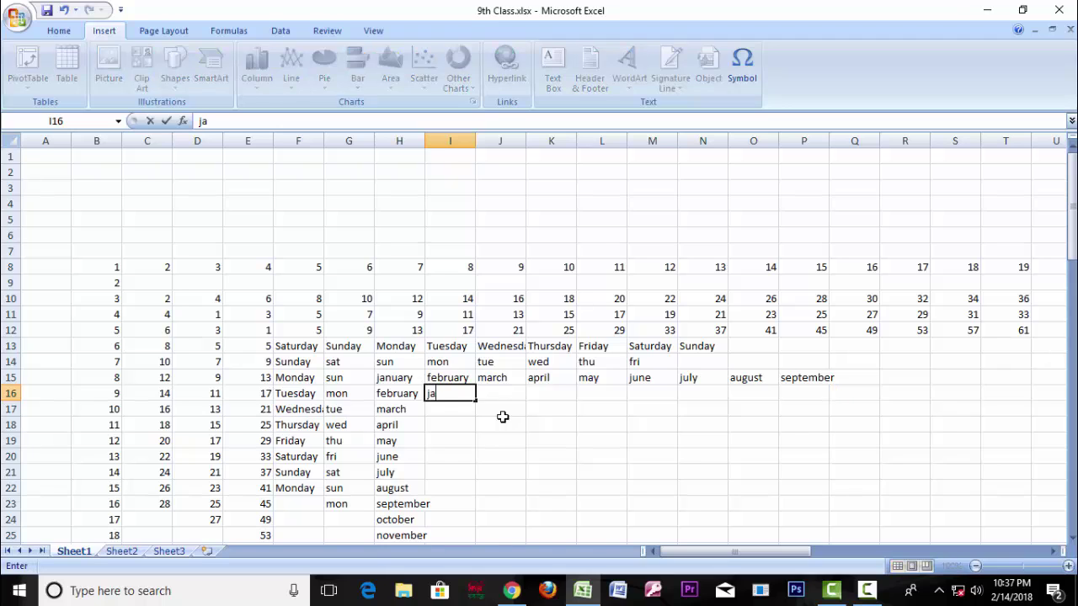
text(n)
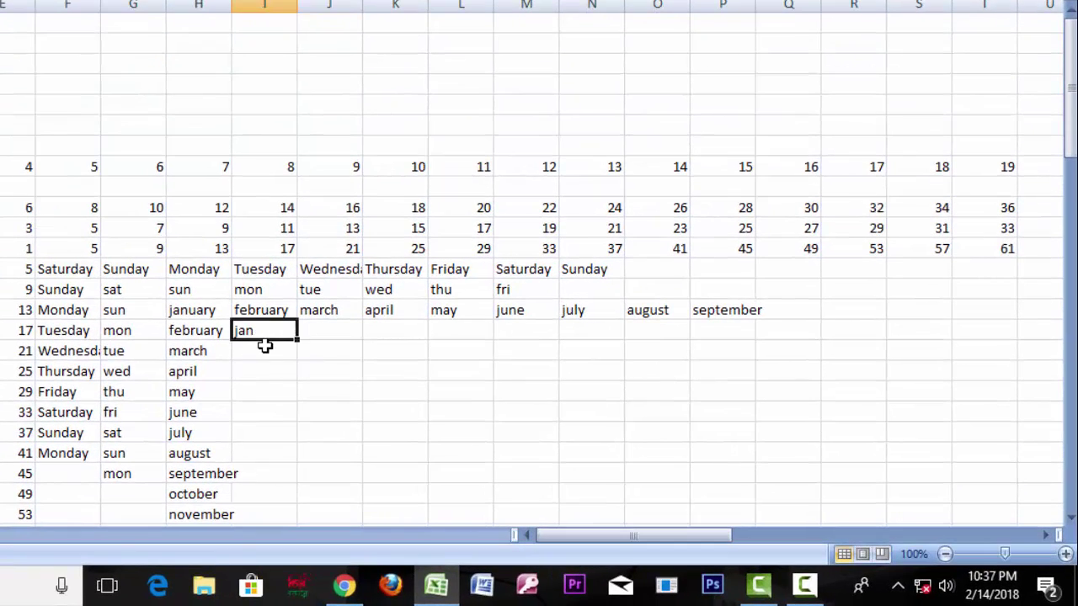
drag(298, 339, 301, 518)
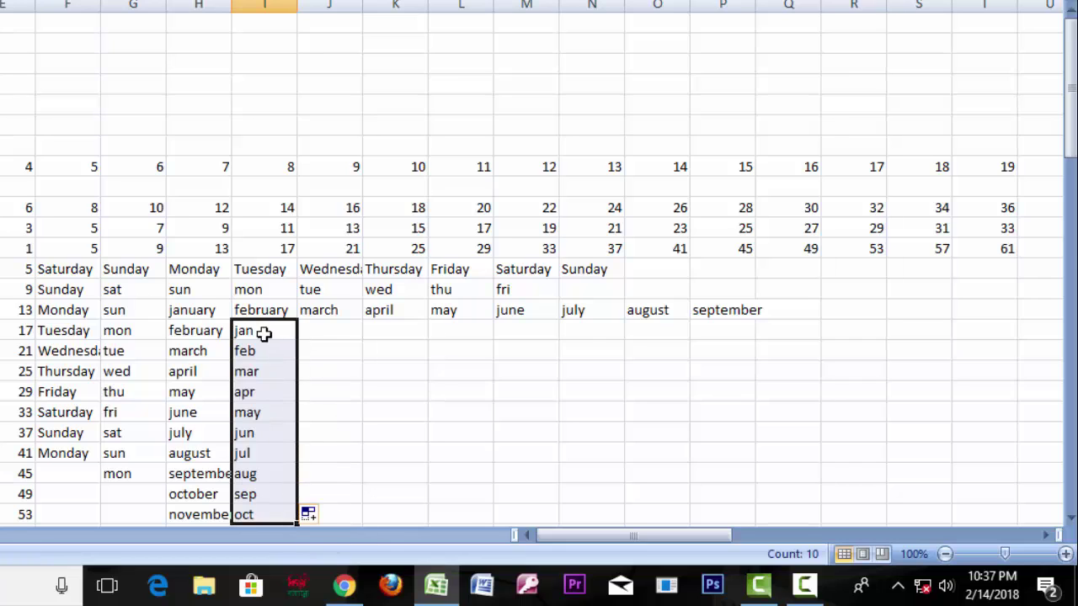
click(263, 352)
- Fill short months across row 16 to aug in P16, then select B7:T19
click(252, 332)
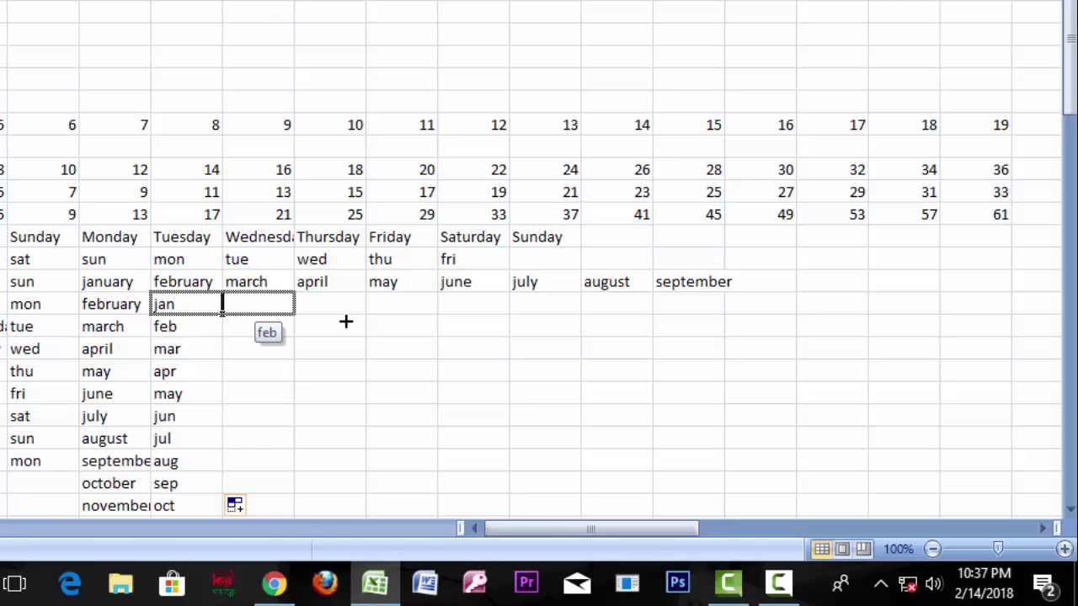
drag(223, 313, 683, 330)
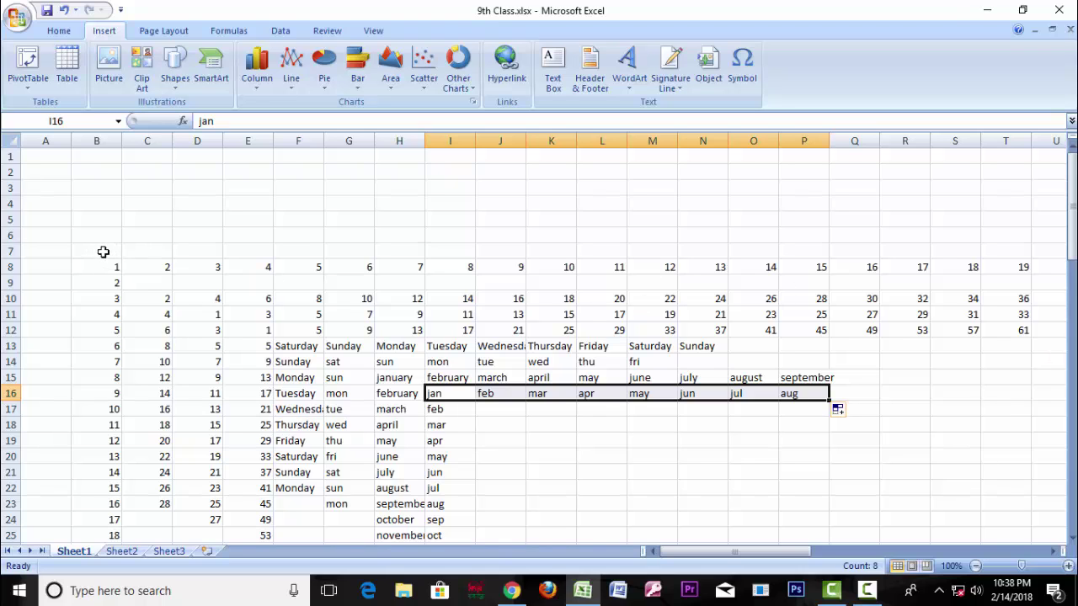
mouse_move(103, 251)
mouse_down()
mouse_move(1025, 439)
mouse_move(1038, 531)
mouse_move(1025, 529)
mouse_up()
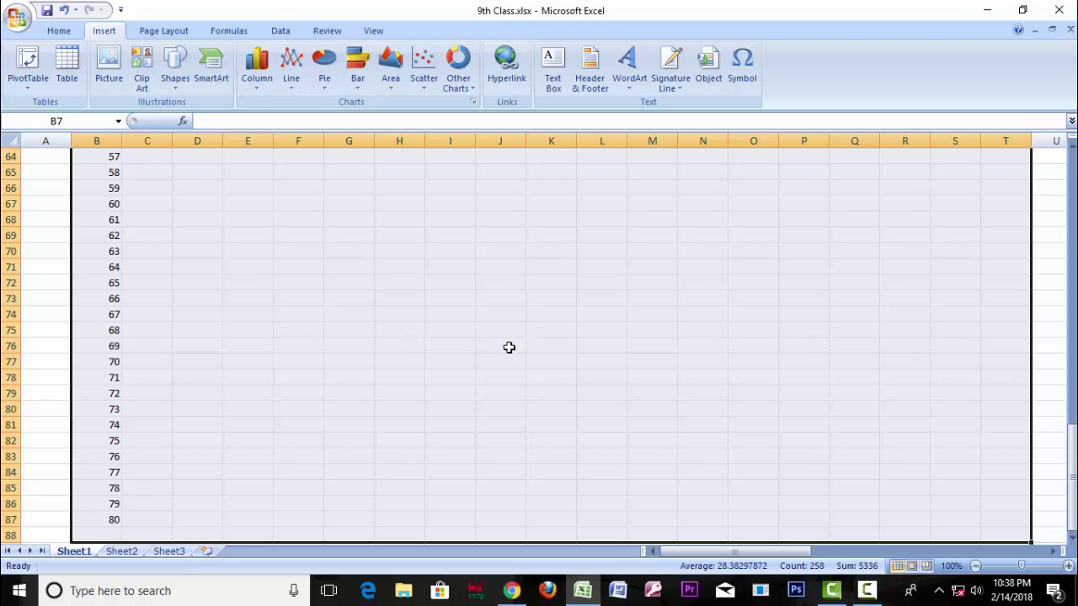
scroll(507, 347, up, 20)
click(398, 287)
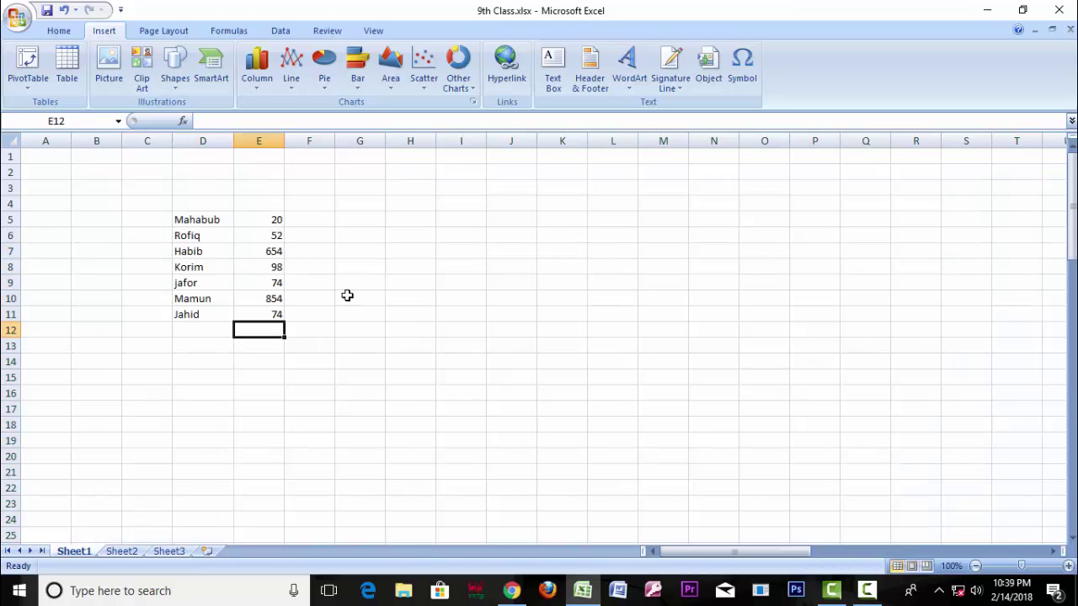
drag(201, 219, 203, 314)
drag(283, 219, 284, 315)
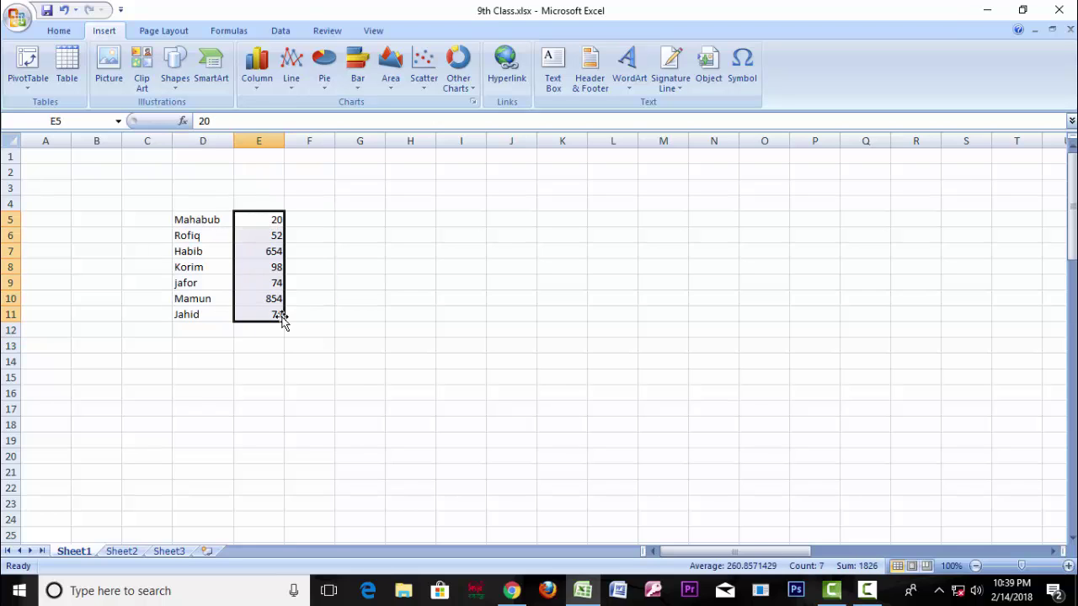
click(339, 280)
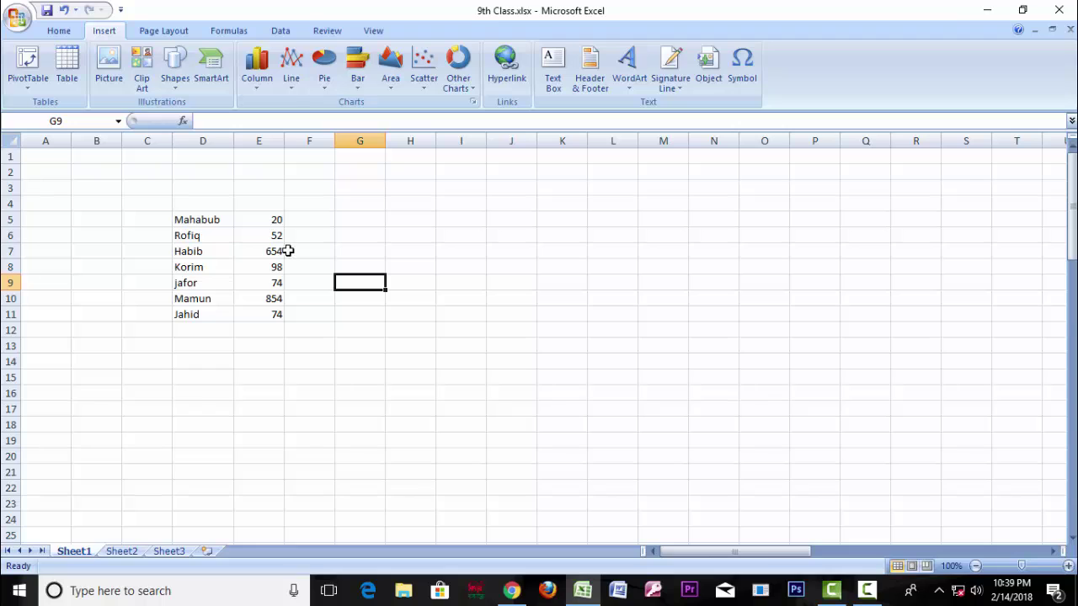
click(270, 331)
drag(282, 219, 277, 315)
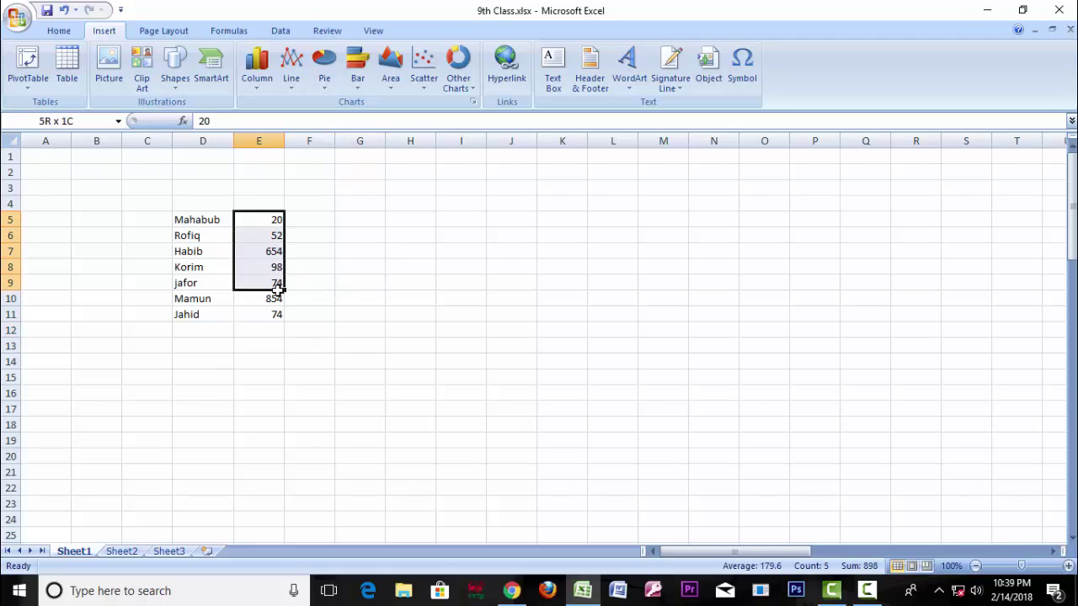
- AutoSum E5:E11 into E12, giving a total of 1826
click(58, 31)
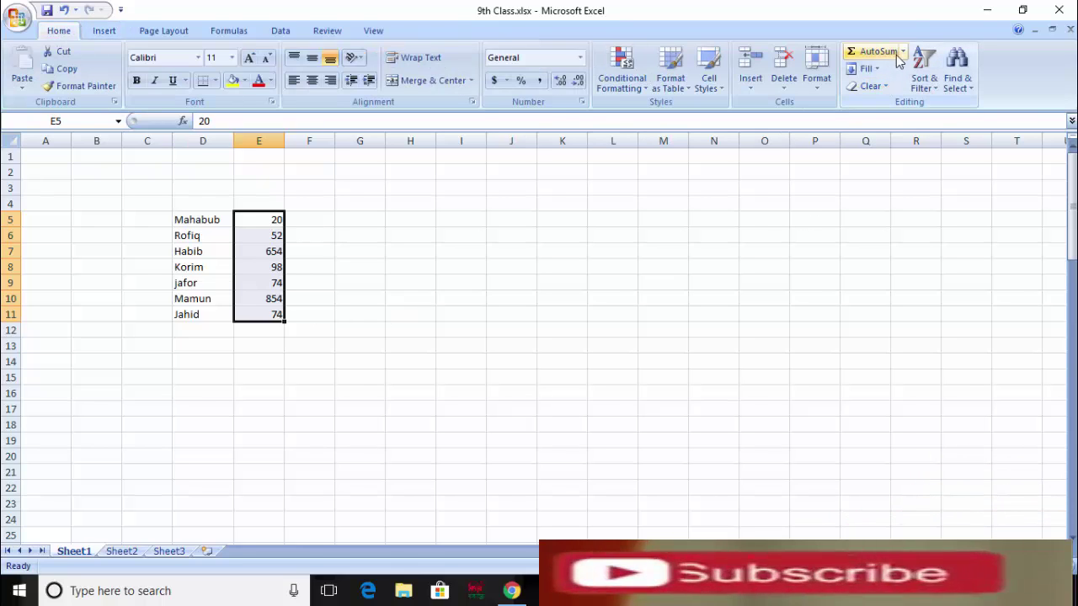
click(903, 52)
click(880, 72)
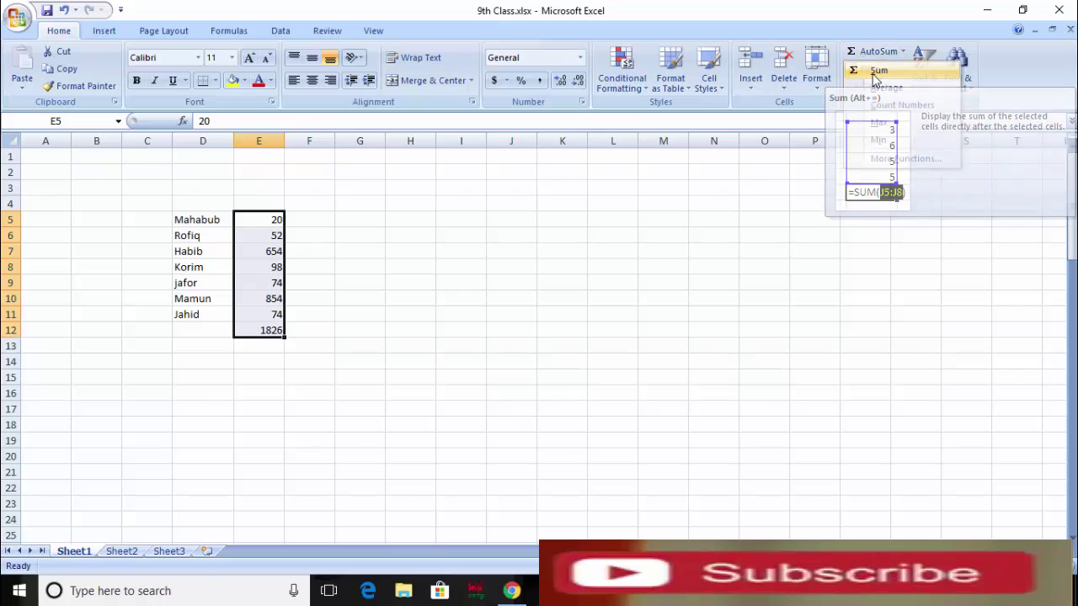
click(266, 333)
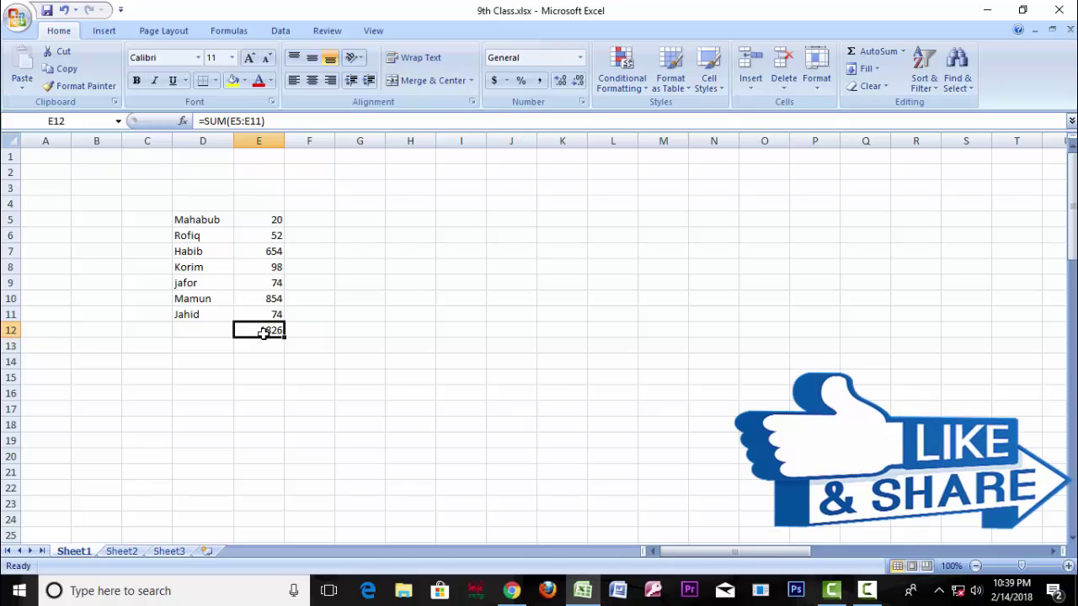
click(330, 325)
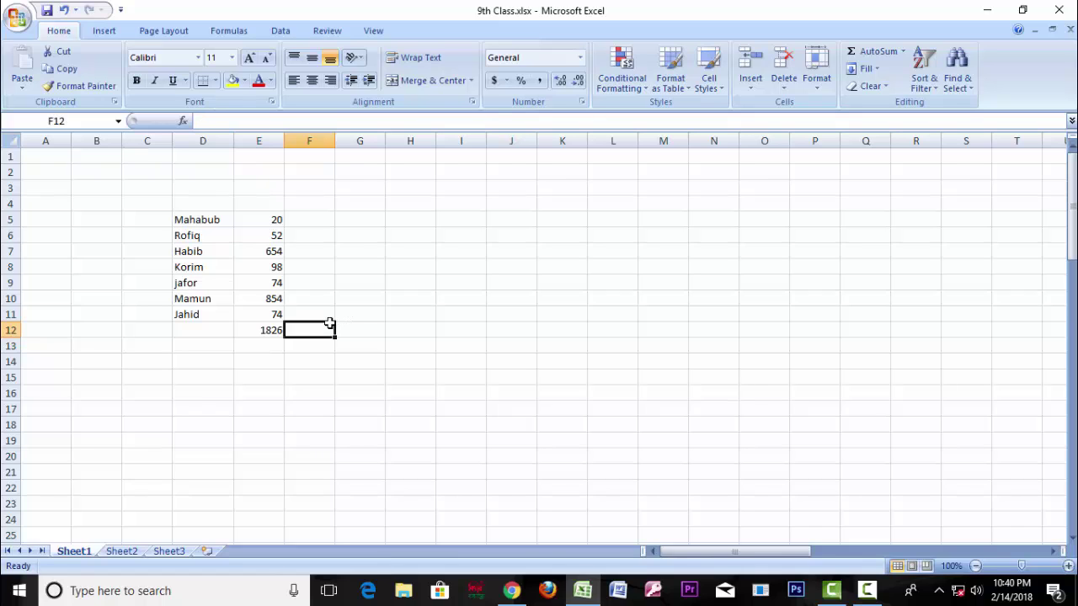
click(276, 330)
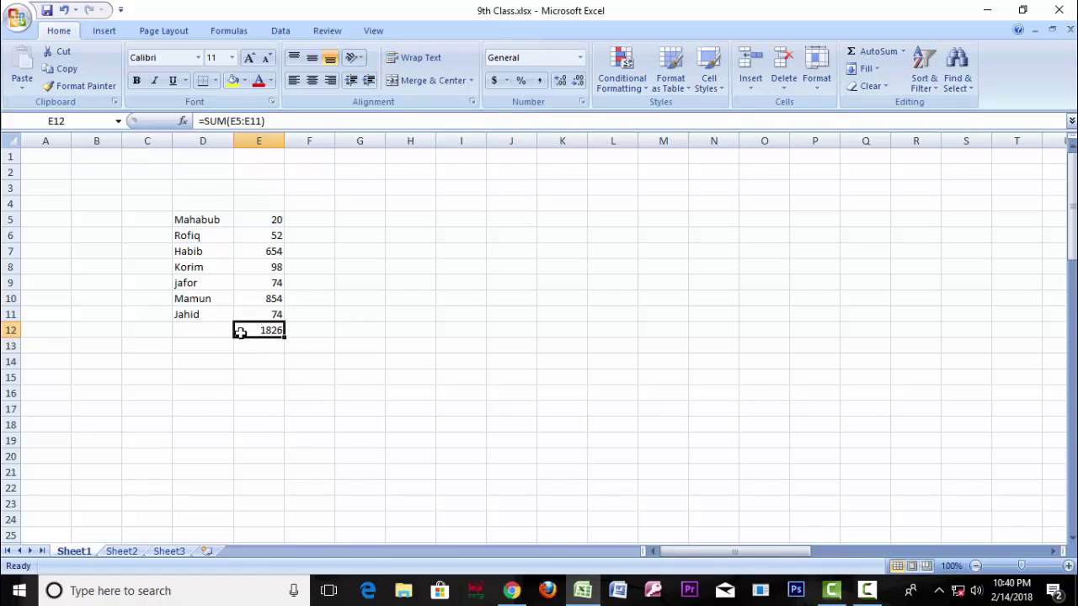
click(332, 331)
click(262, 331)
drag(270, 219, 273, 313)
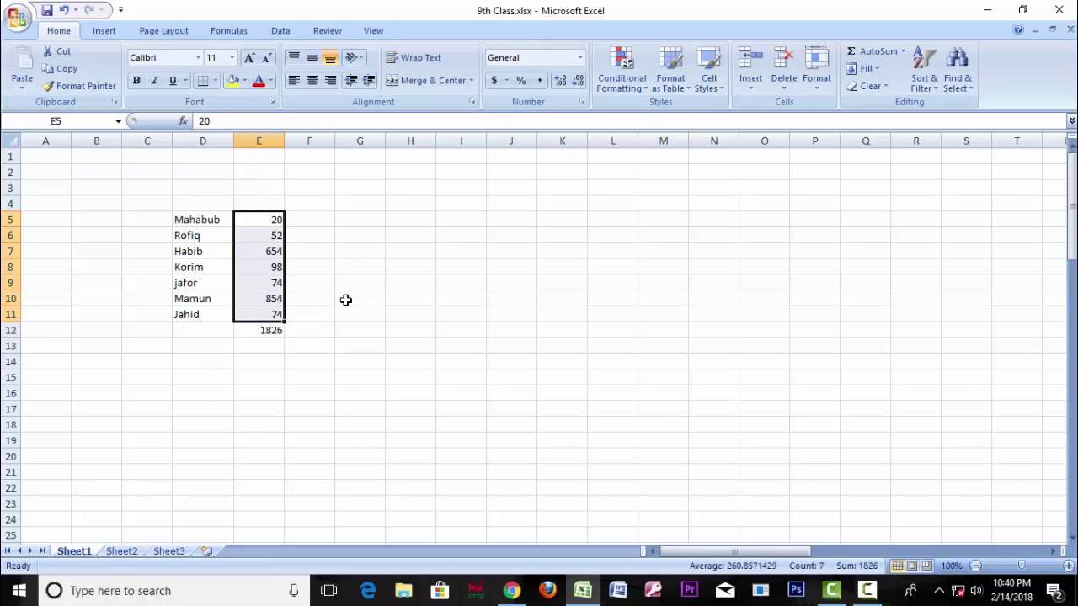
- Add a top border above the total row across D12:E12
click(346, 301)
click(259, 329)
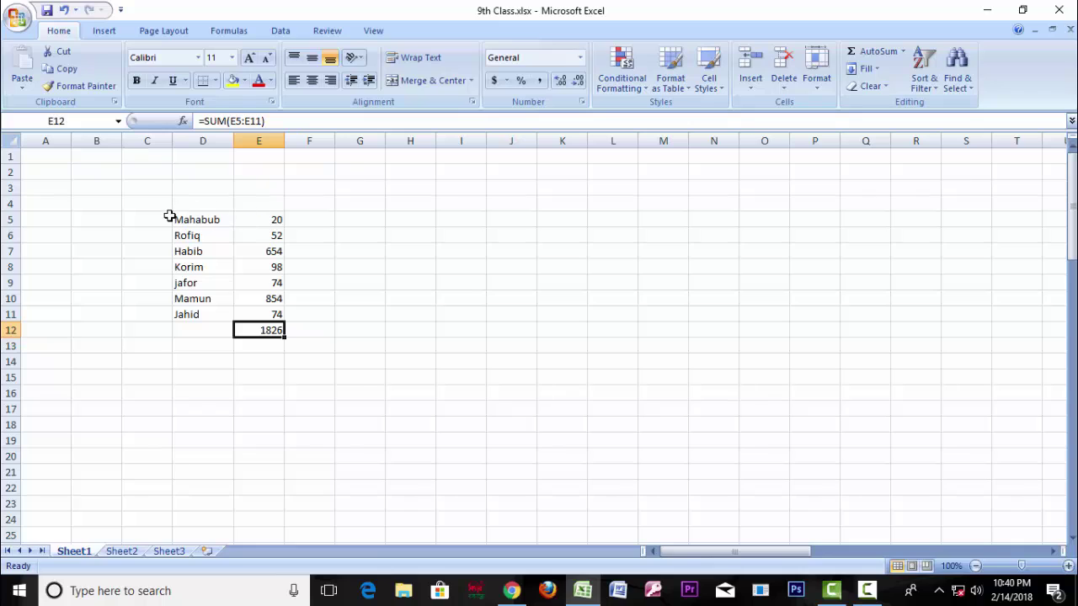
click(370, 330)
drag(209, 331, 305, 332)
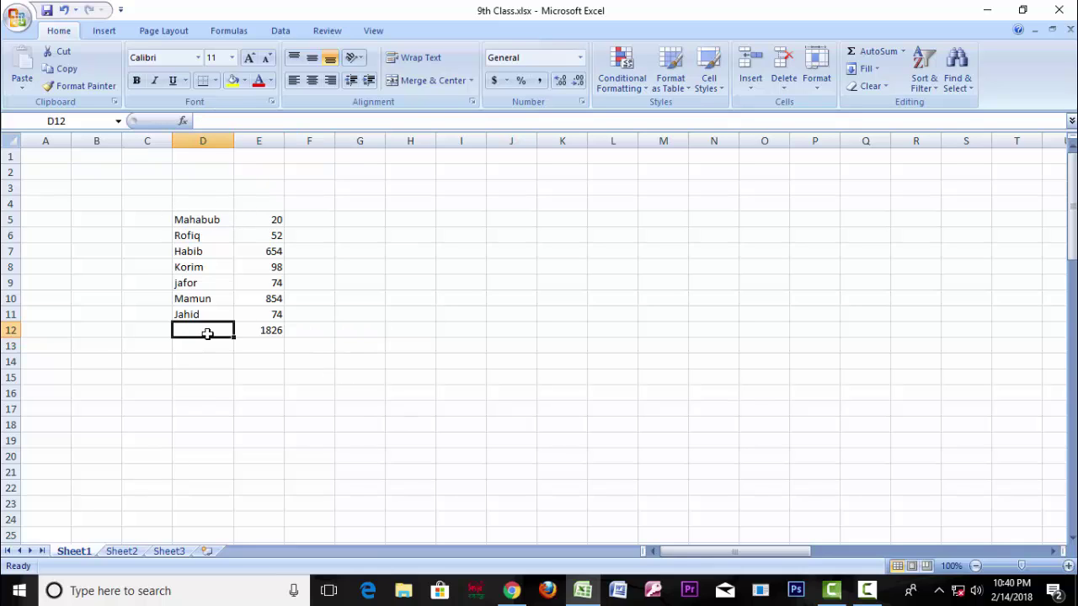
click(283, 316)
click(193, 315)
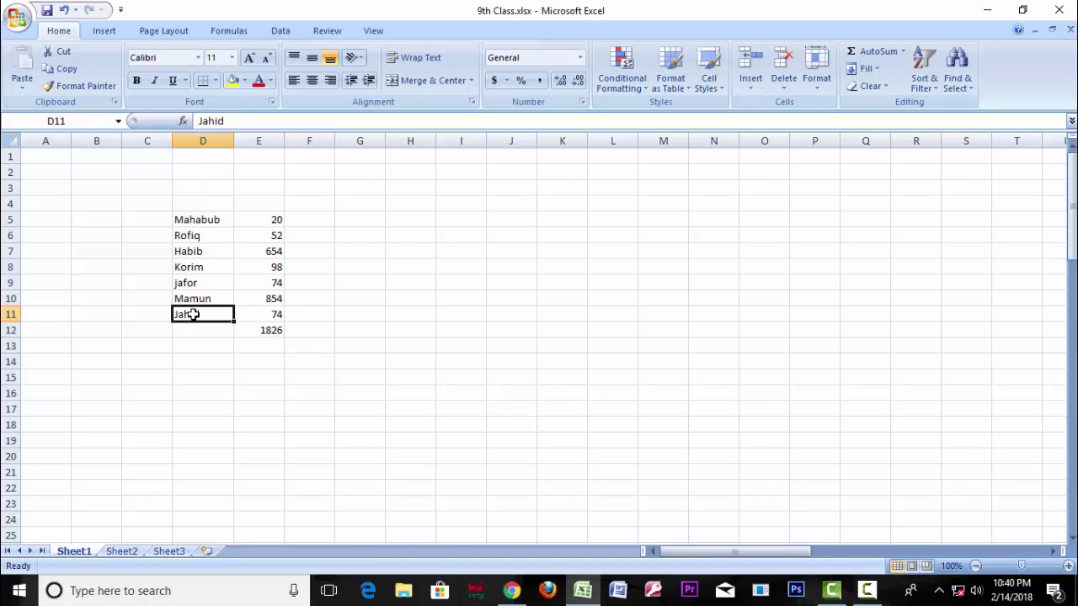
drag(210, 315, 308, 316)
click(233, 349)
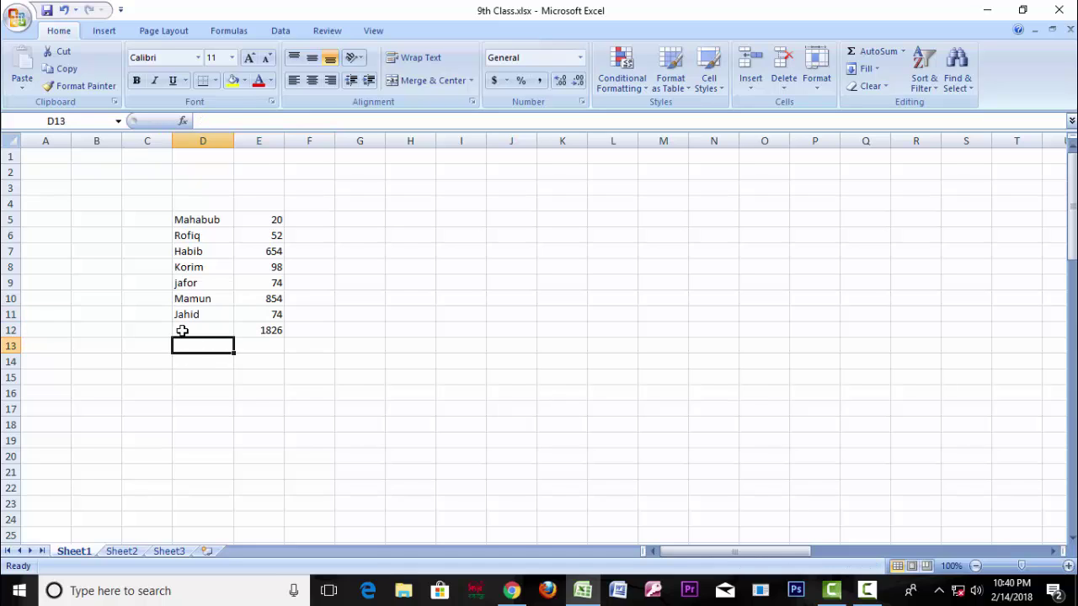
drag(182, 331, 311, 331)
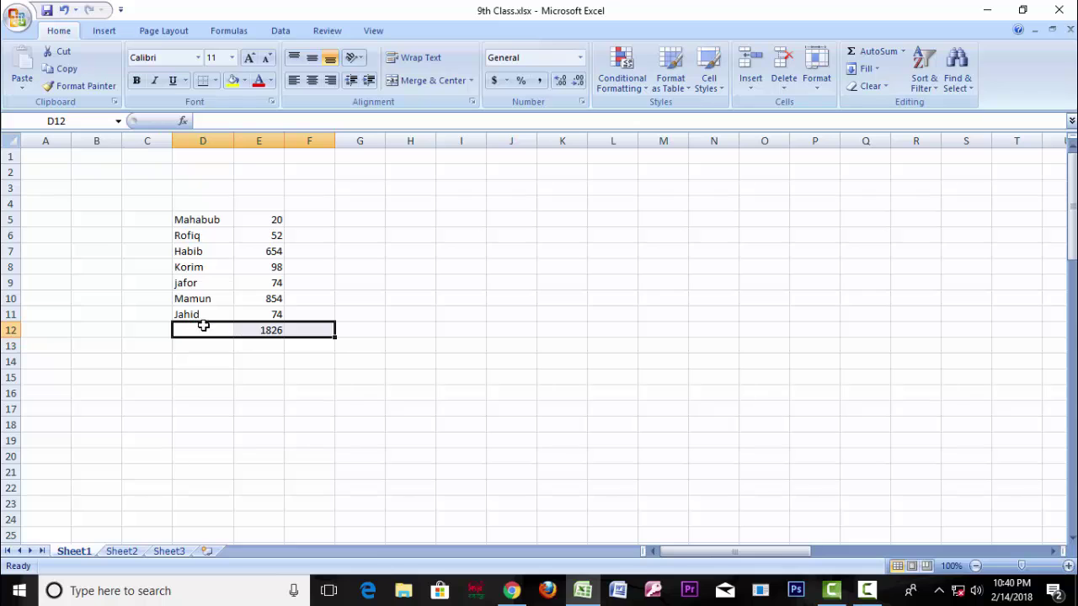
click(242, 331)
drag(194, 330, 253, 330)
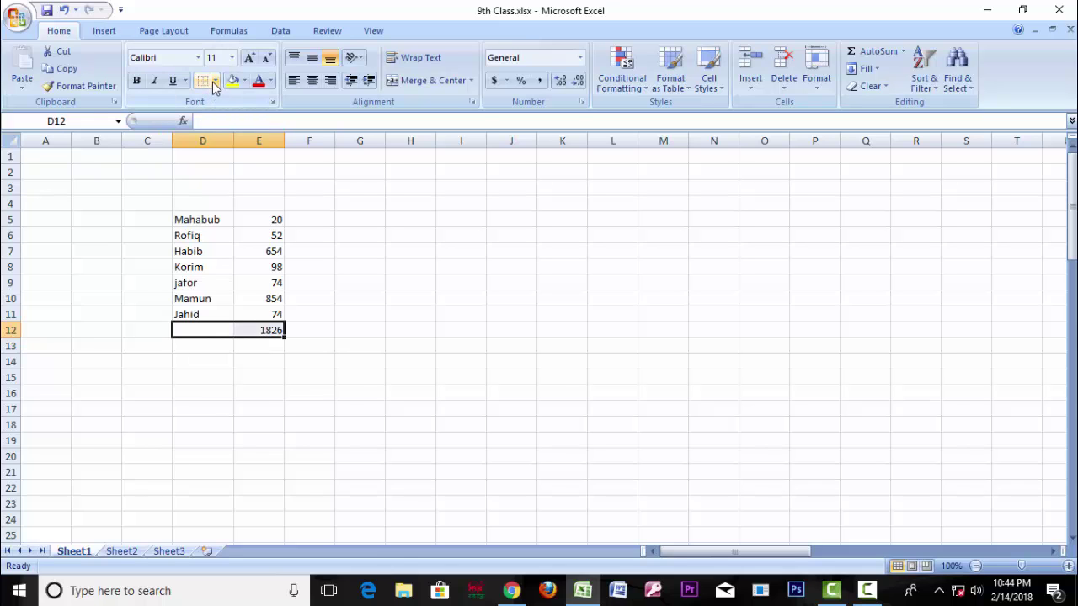
click(215, 81)
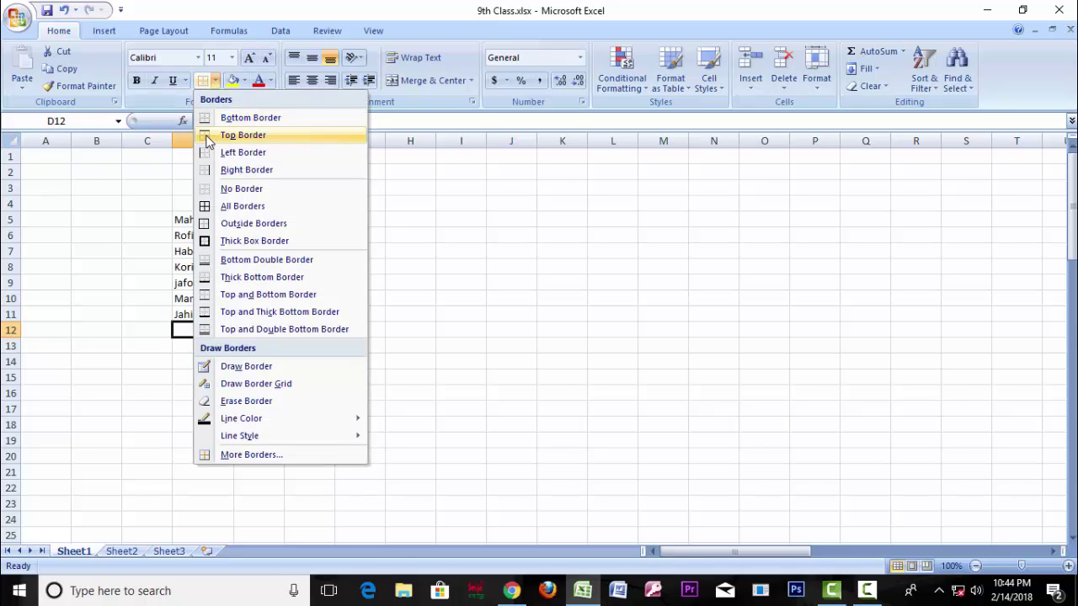
click(244, 135)
click(368, 320)
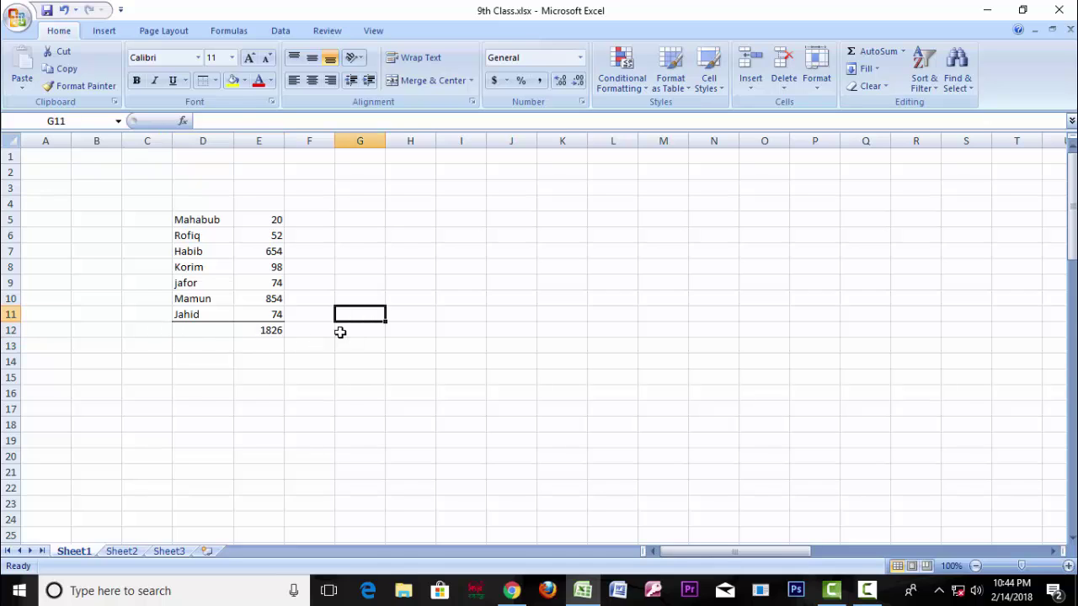
- Apply All Borders to A1:G11 so the names-and-numbers block sits in a full grid
drag(38, 155, 99, 234)
click(126, 200)
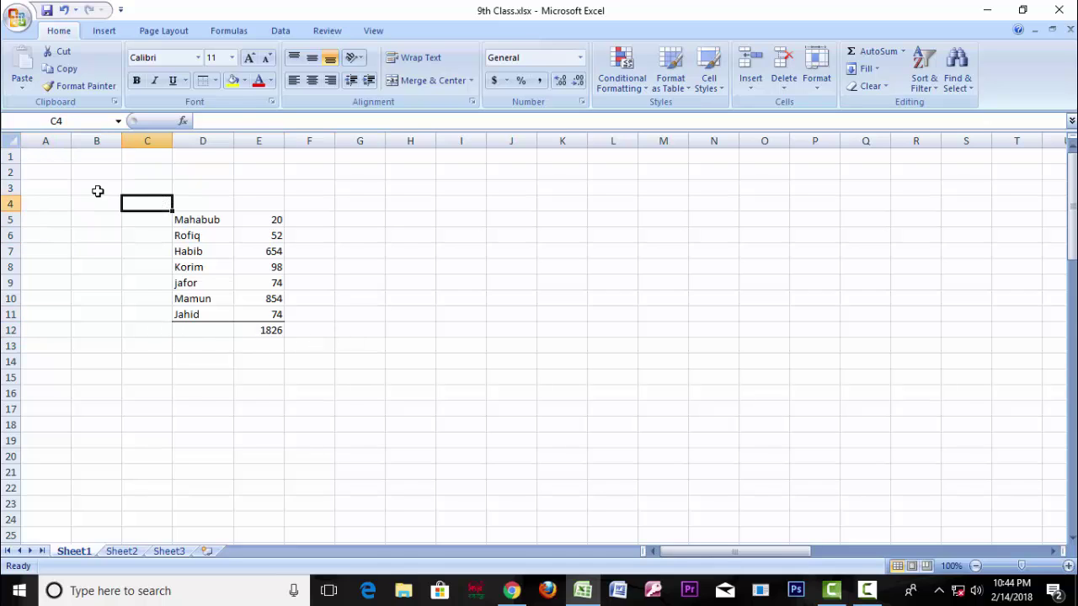
drag(55, 159, 365, 308)
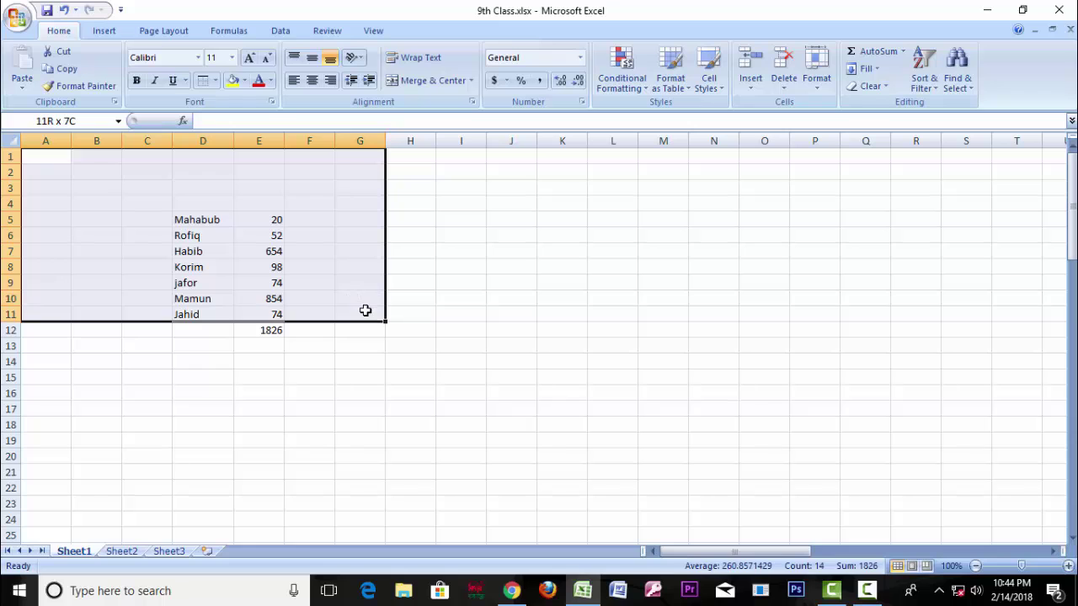
click(216, 81)
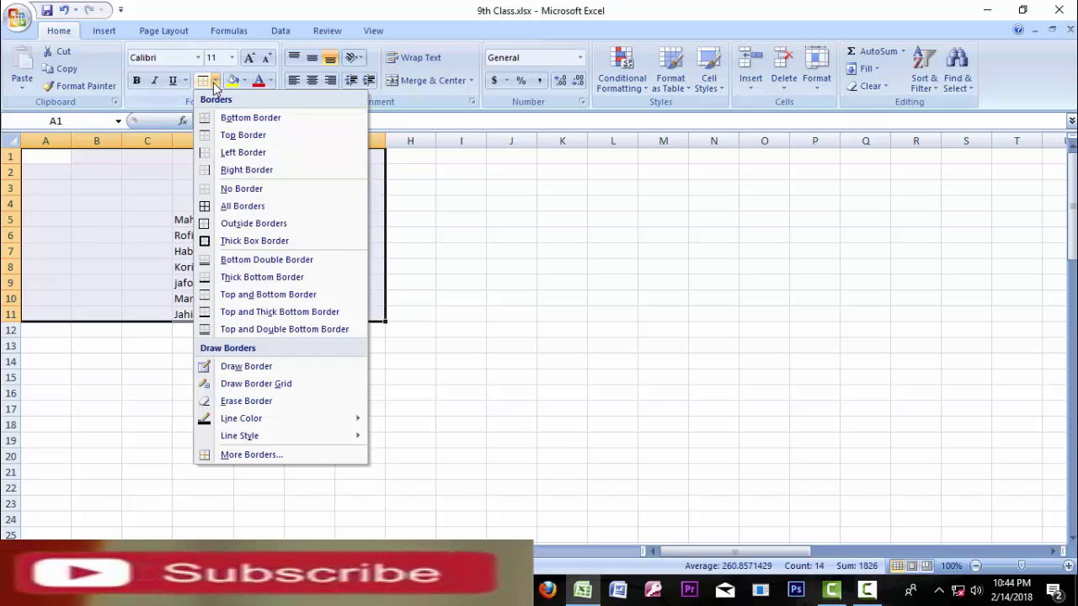
click(243, 206)
click(410, 251)
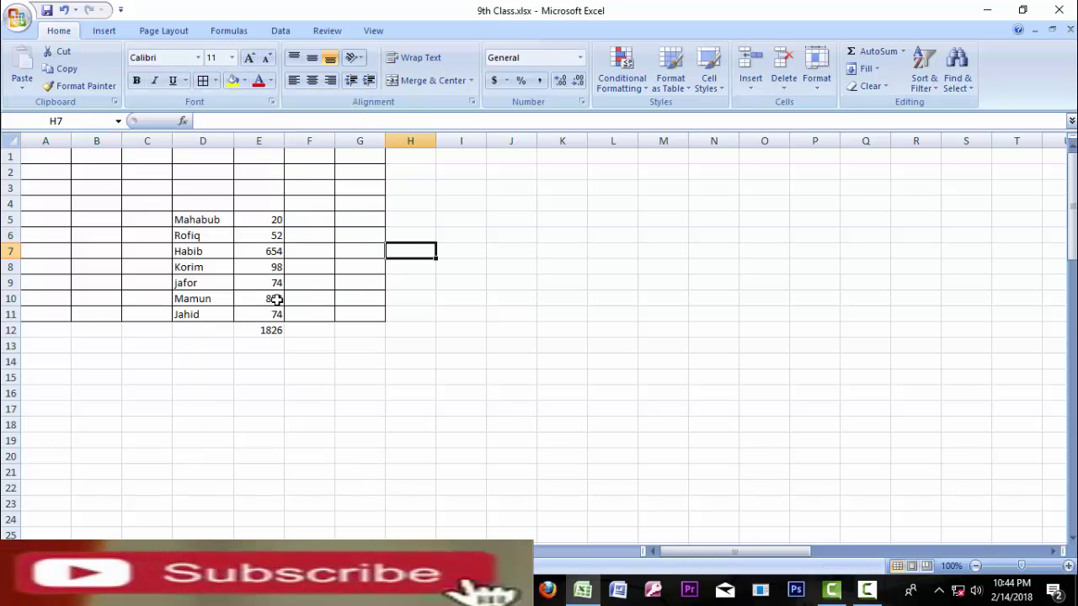
click(352, 345)
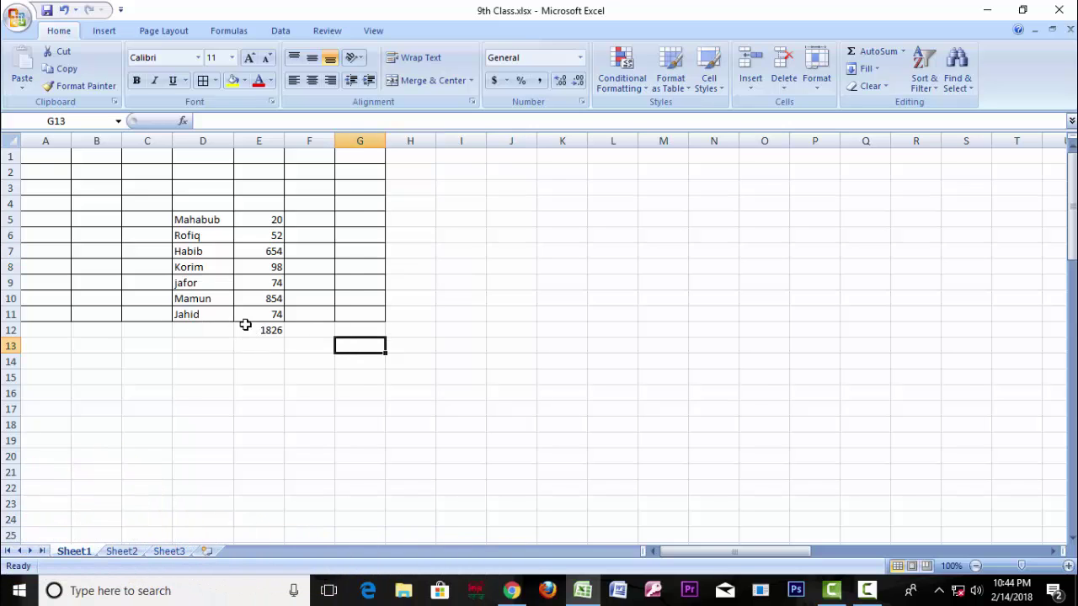
click(258, 362)
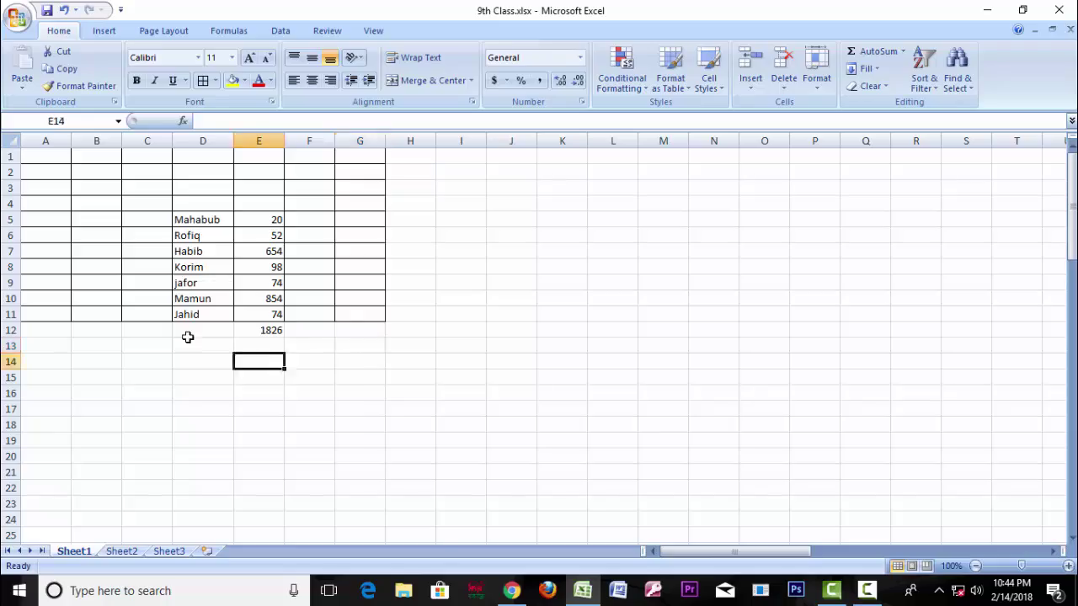
- Choose a double line style and draw a border under D11:E11
click(276, 104)
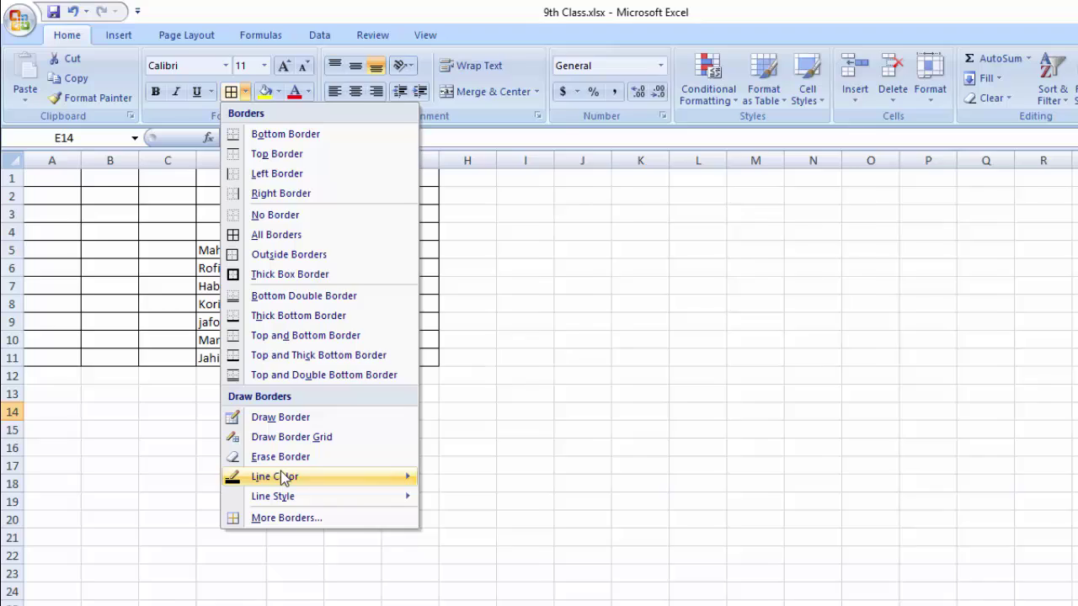
mouse_move(306, 522)
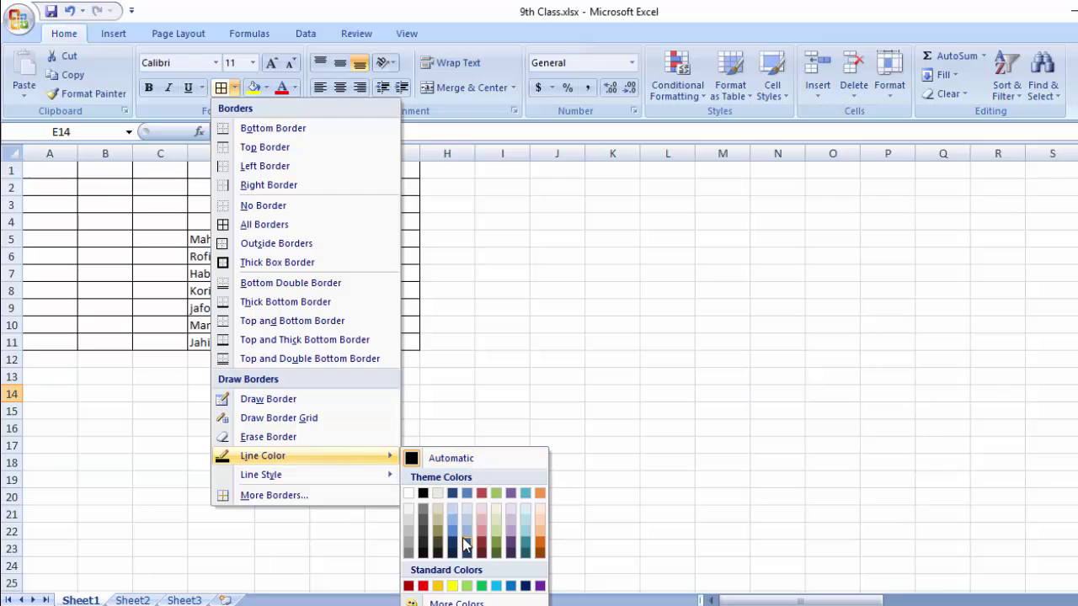
mouse_move(261, 480)
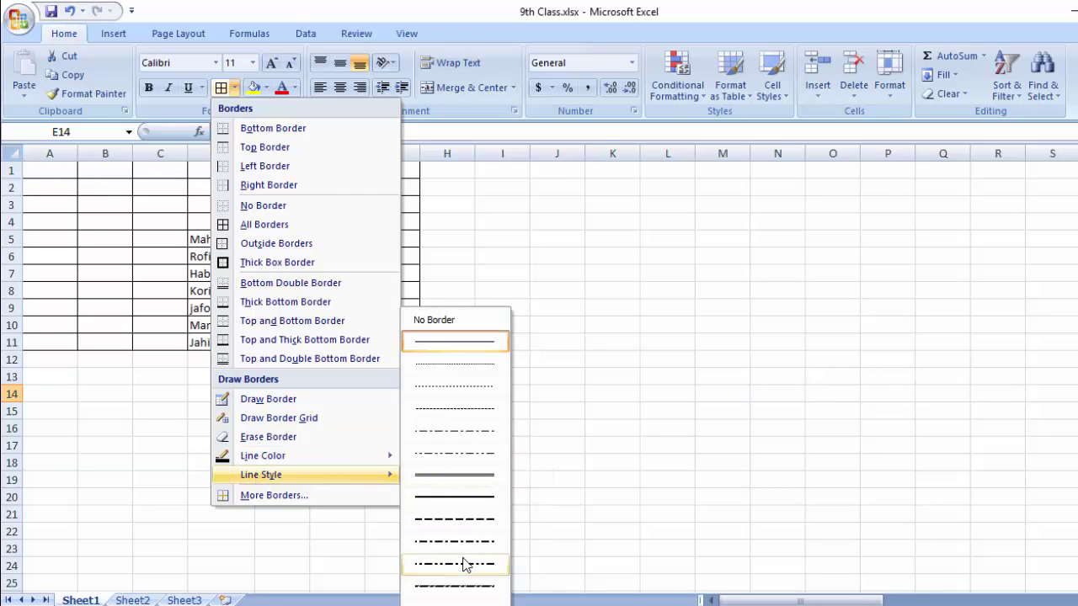
click(450, 476)
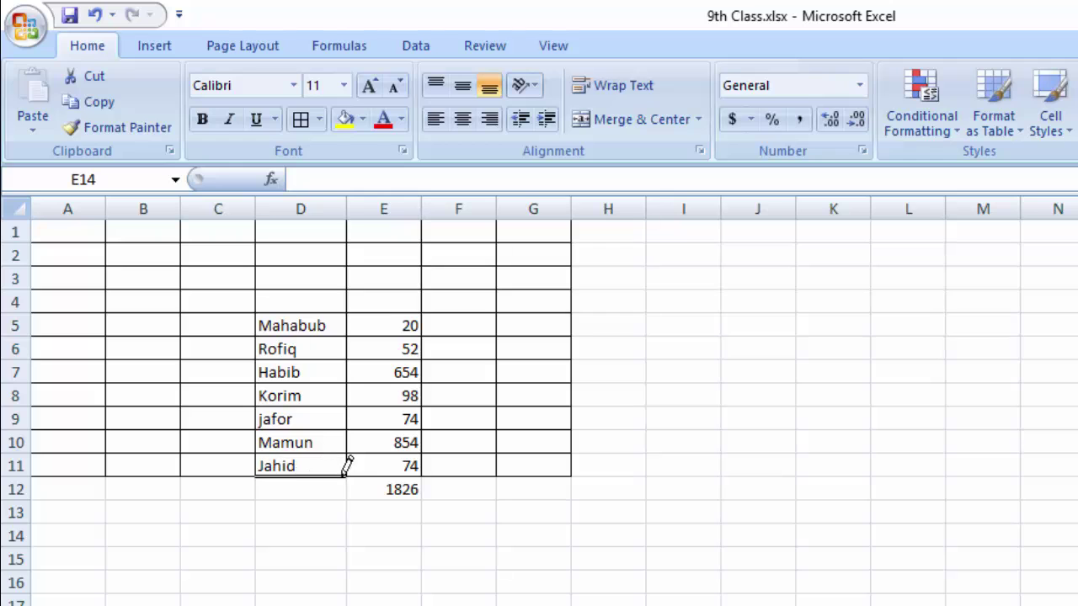
drag(259, 477, 419, 477)
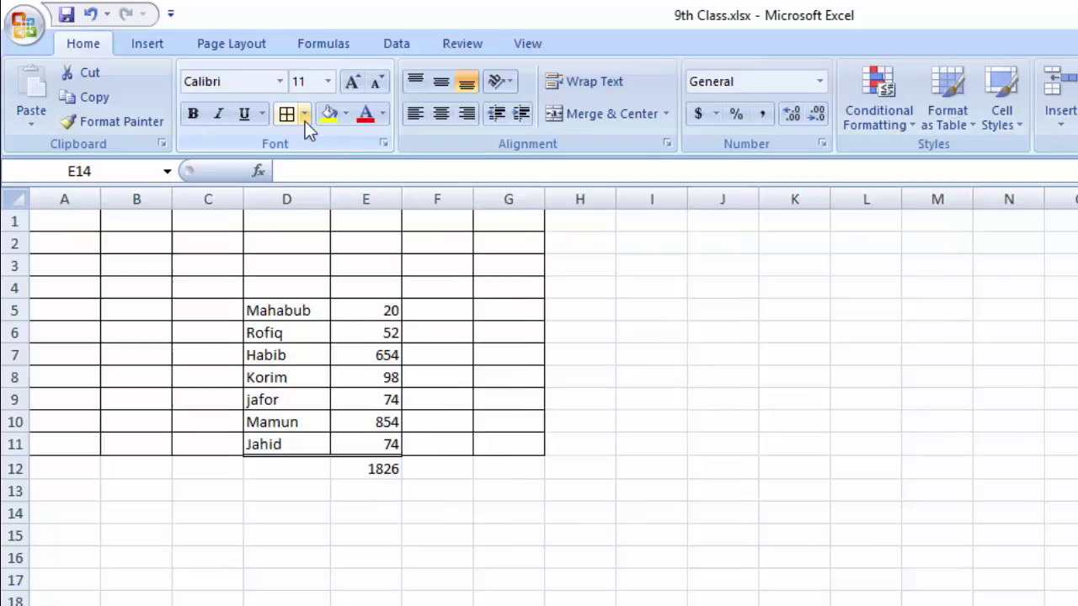
- Set the border drawing colour to red
click(319, 119)
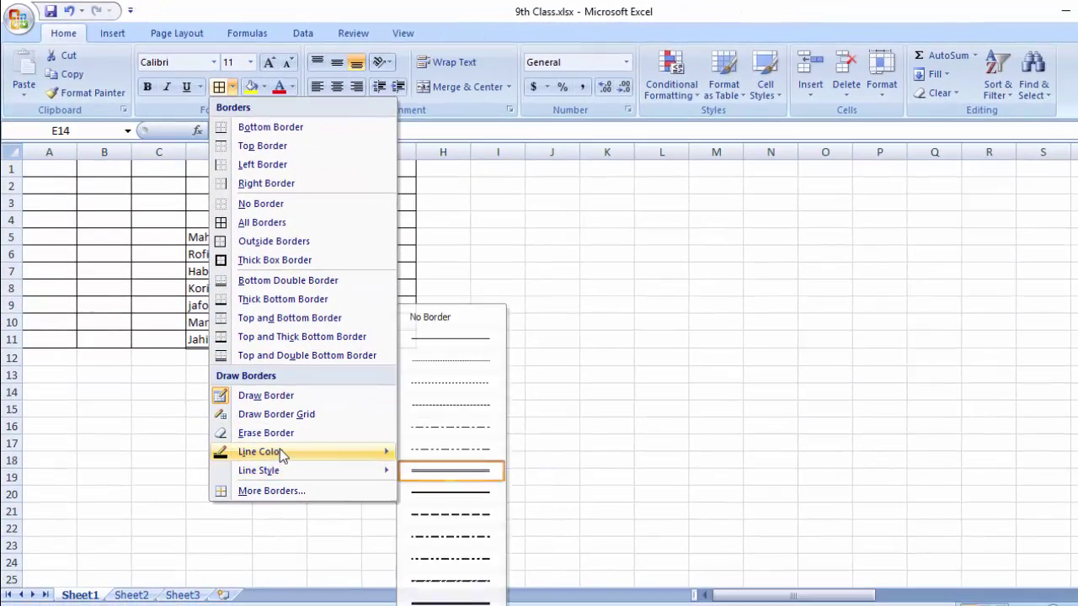
mouse_move(307, 457)
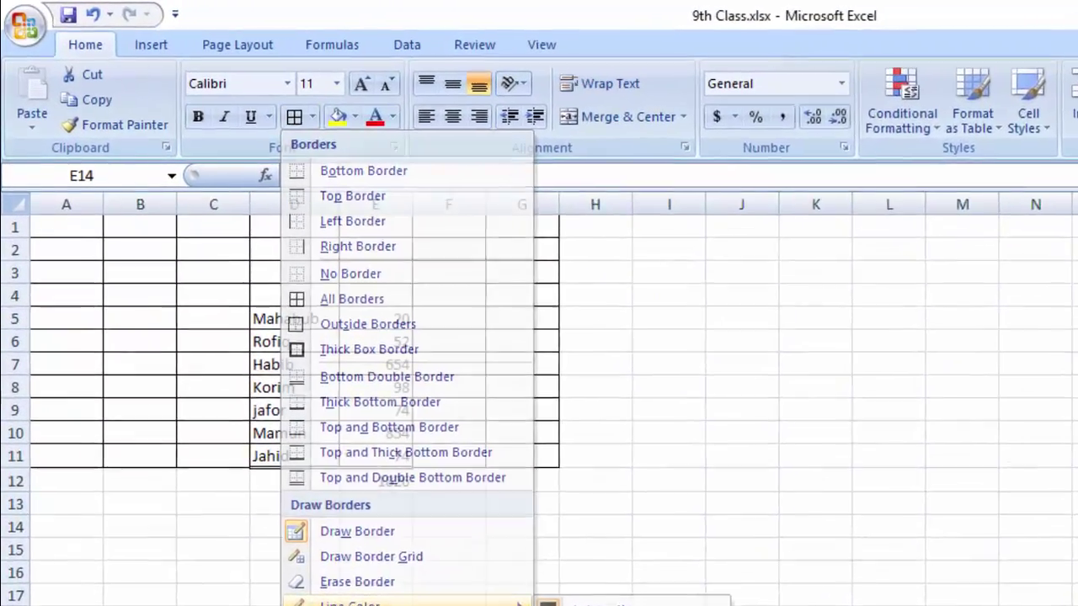
click(316, 392)
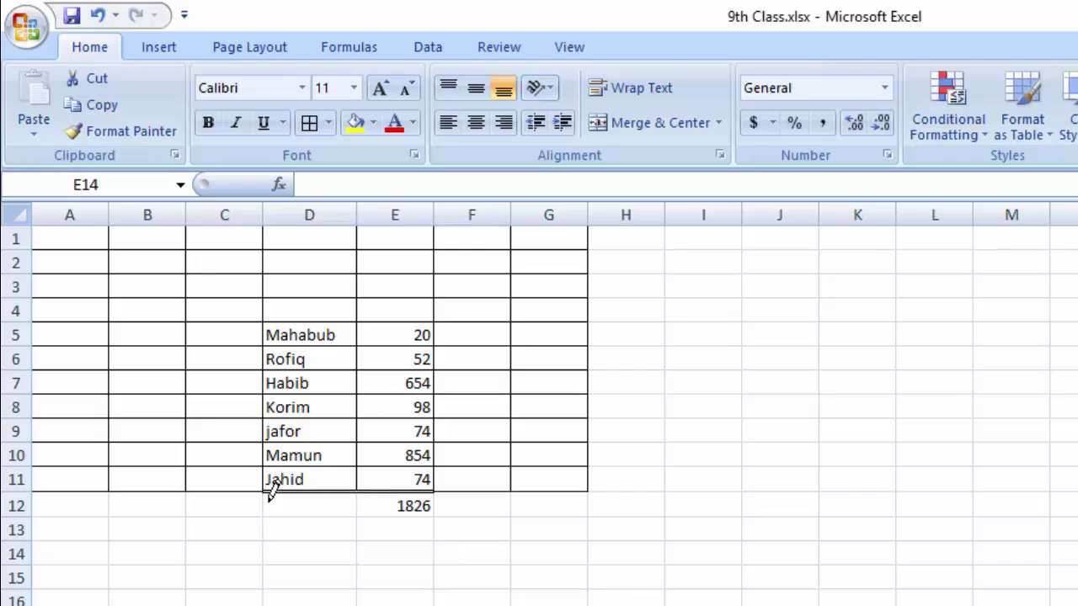
- Draw red lines under D11:G11 and down the A/B, B/C, E/F and F/G column edges
drag(267, 487, 432, 489)
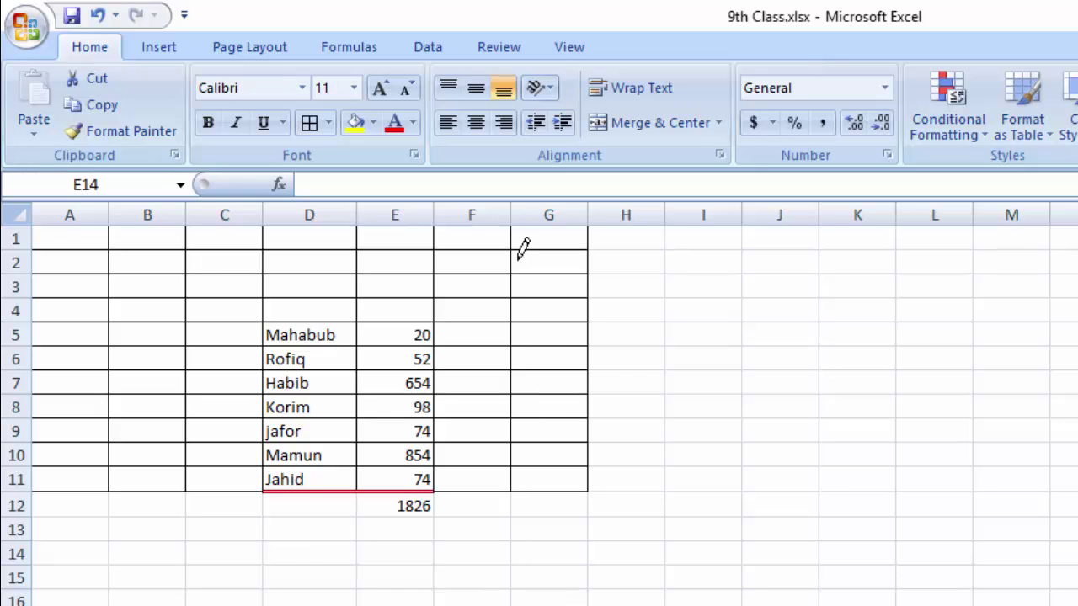
drag(510, 227, 511, 492)
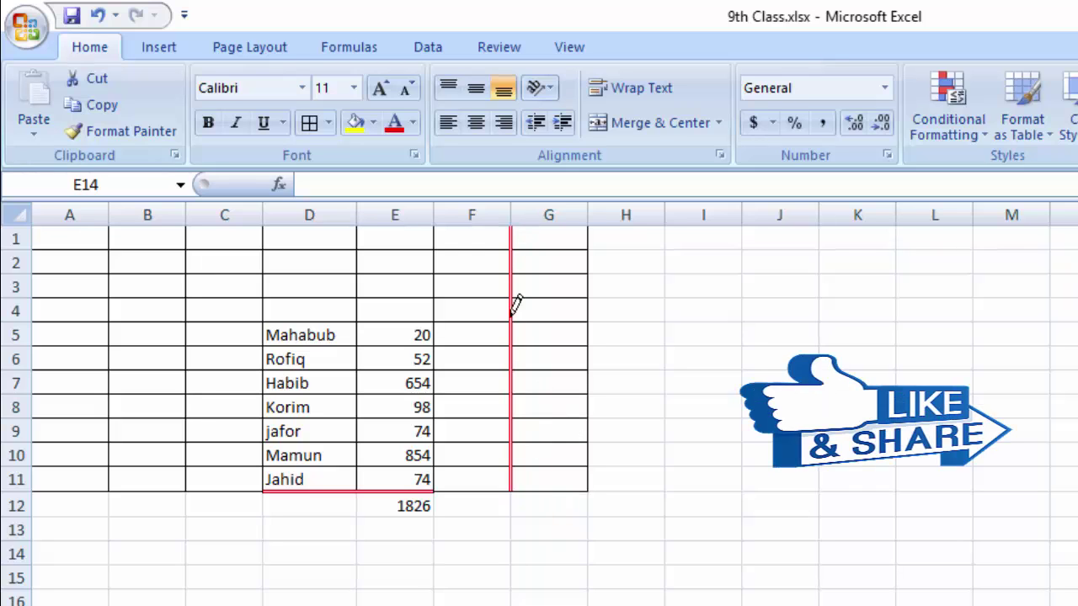
drag(434, 234, 434, 413)
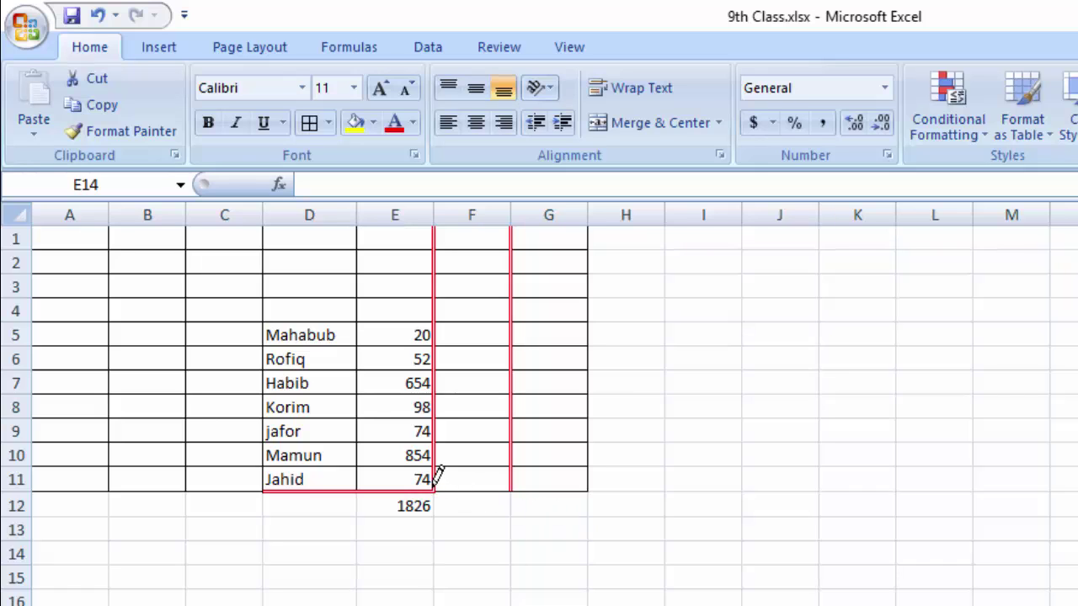
drag(435, 491, 573, 491)
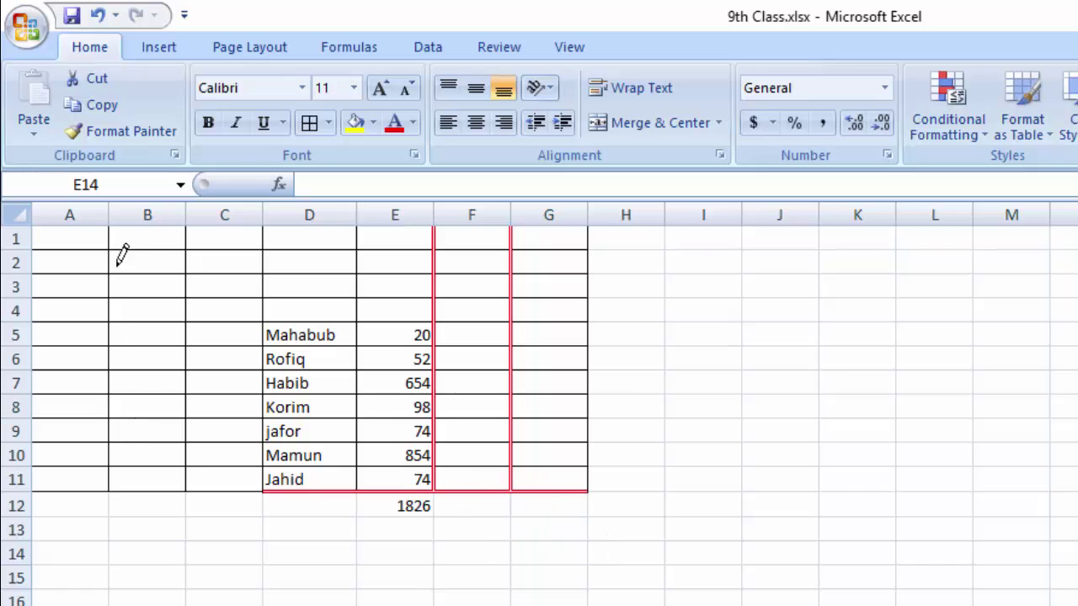
drag(108, 229, 109, 513)
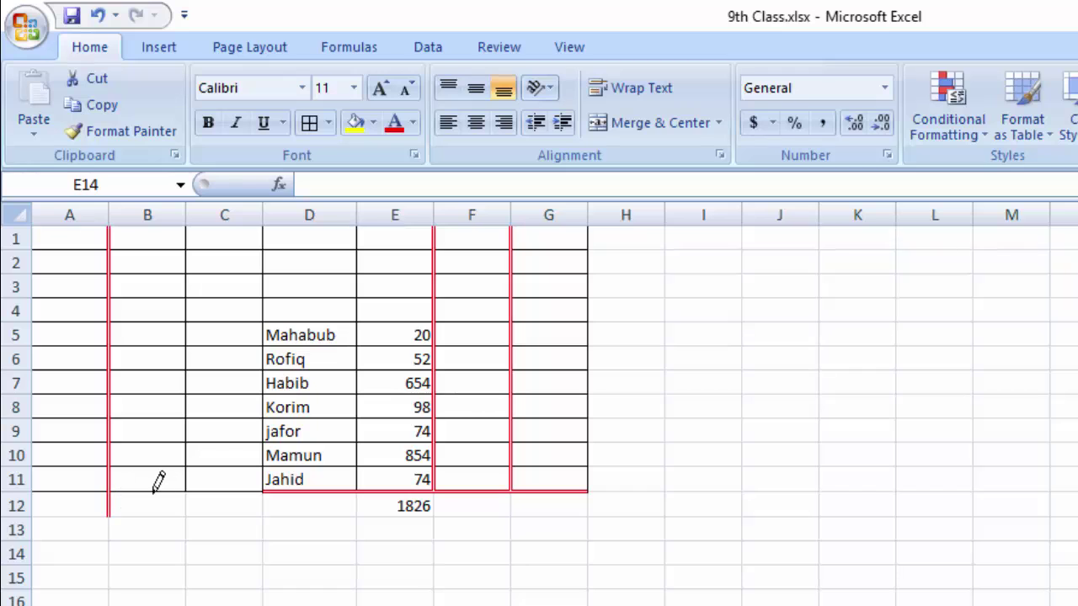
drag(187, 231, 192, 470)
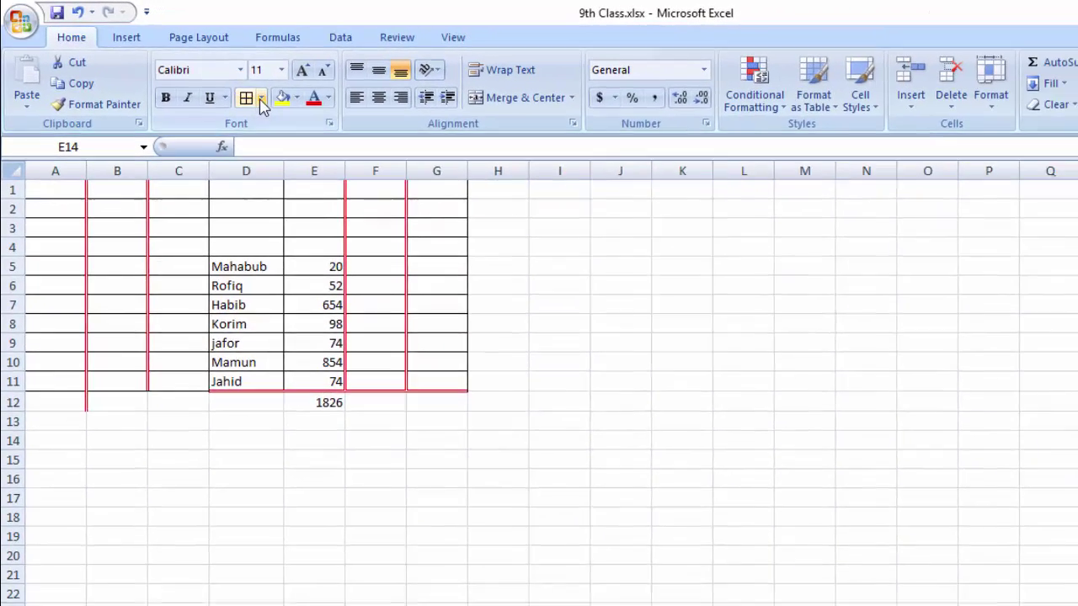
click(240, 90)
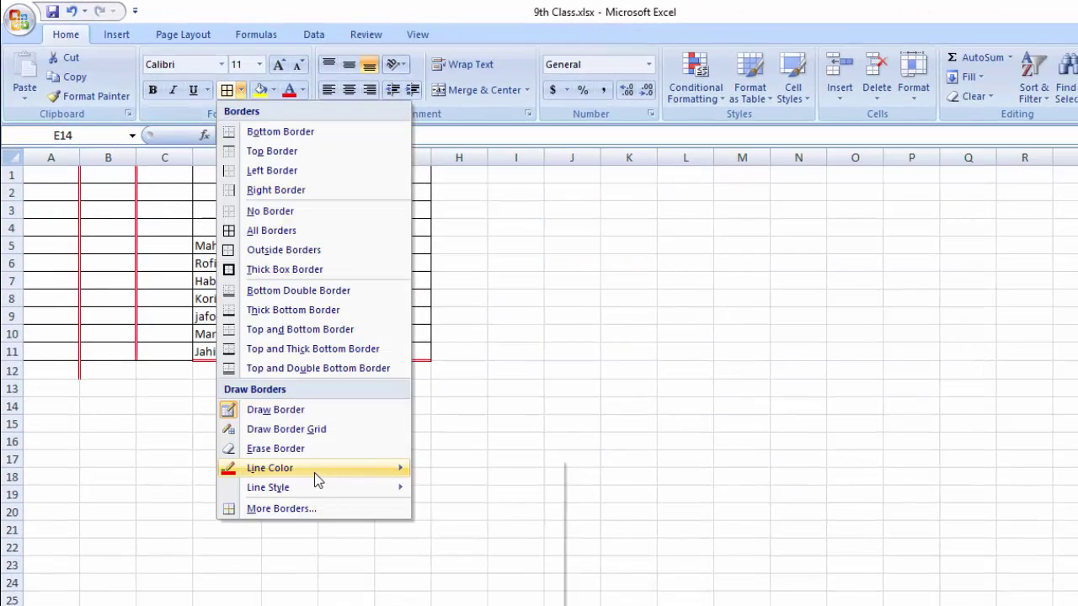
- Switch to a thick line style and draw thick red lines down both edges of column D
mouse_move(312, 470)
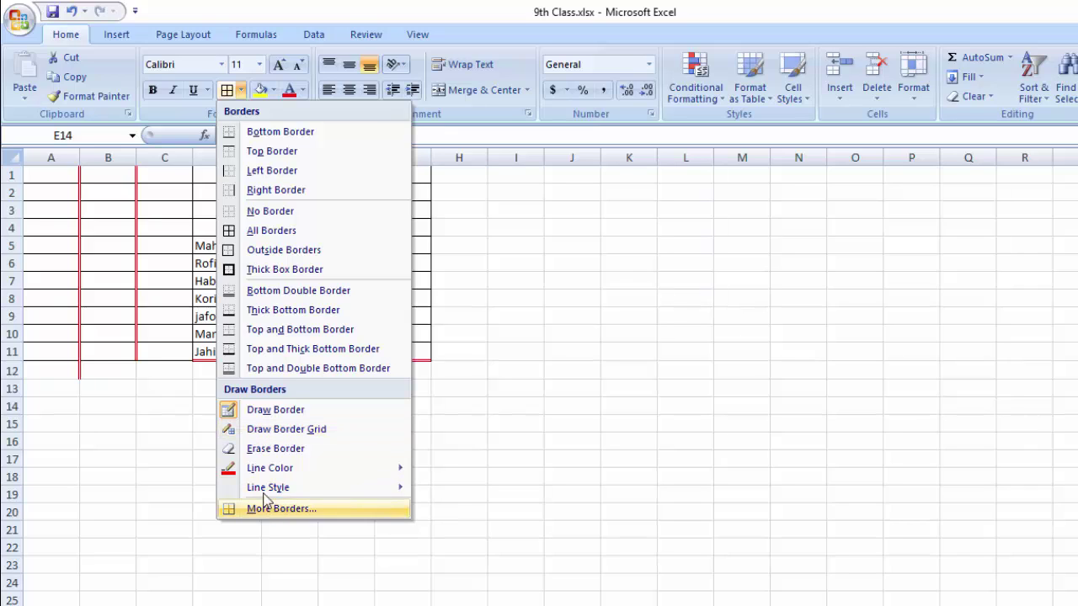
mouse_move(259, 494)
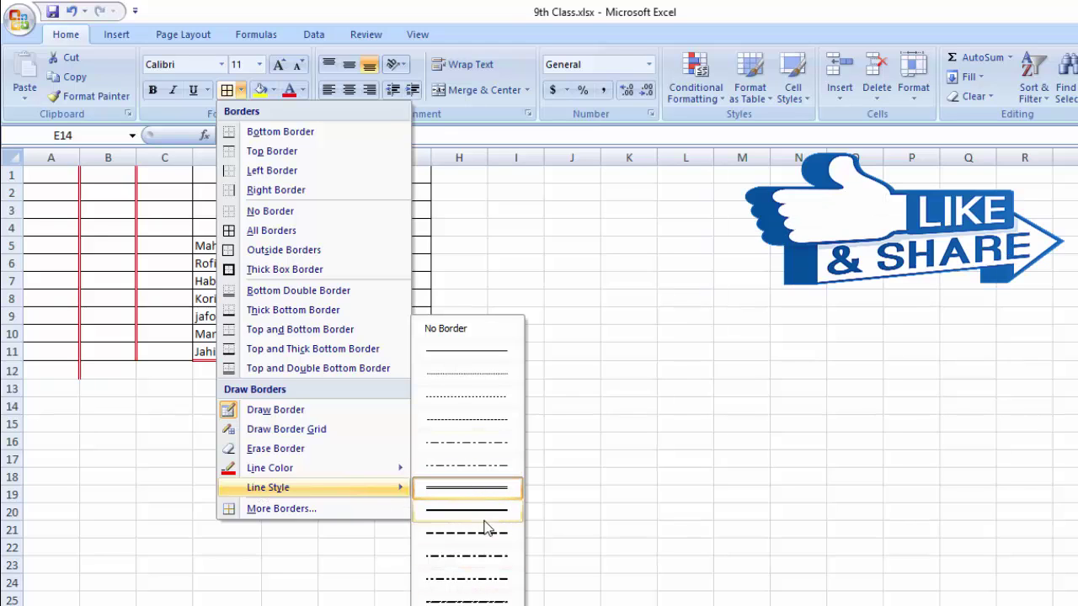
click(467, 487)
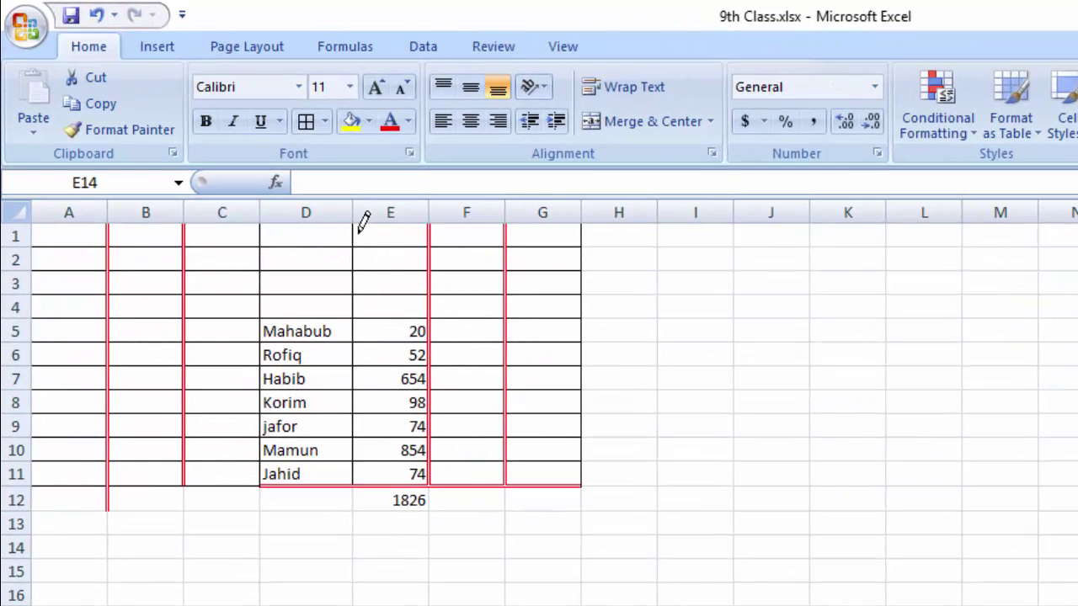
drag(354, 224, 353, 505)
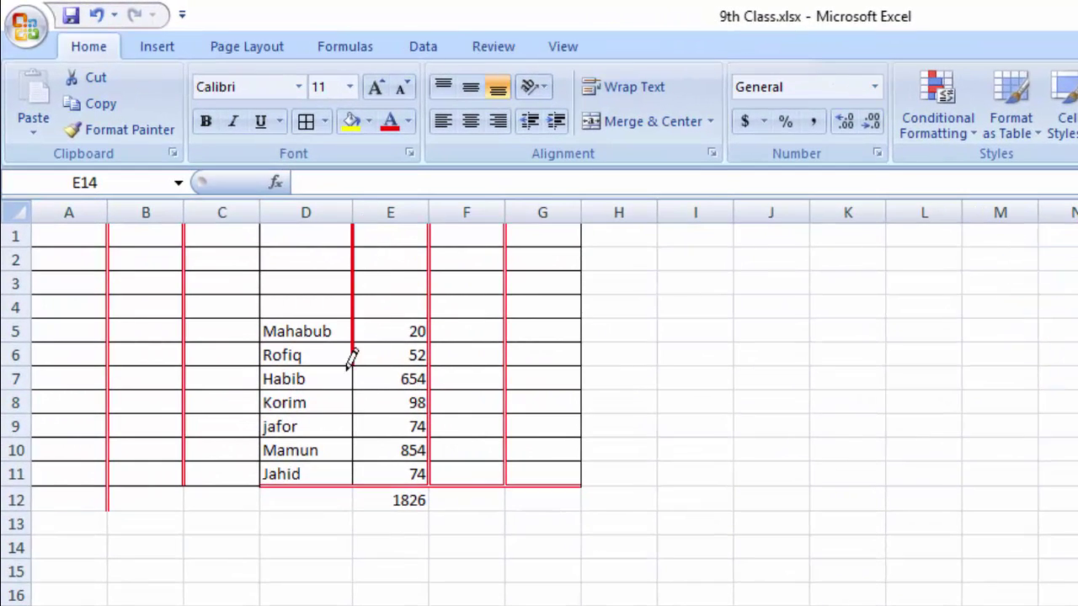
drag(261, 224, 261, 509)
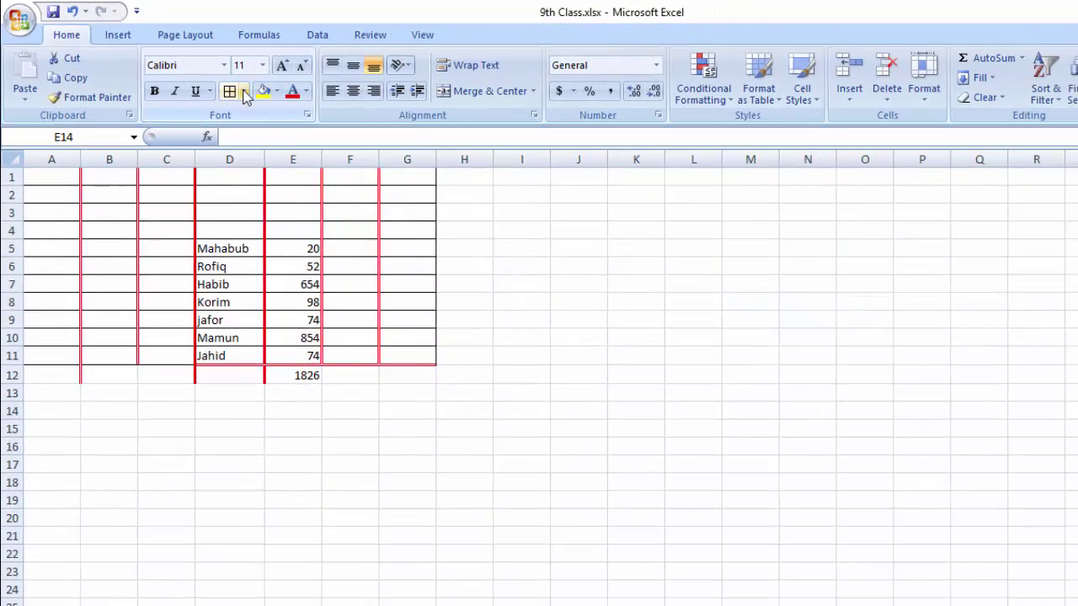
- Recolour the D/E, E/F, F/G edges and row 11's bottom dark blue, then stop drawing borders
click(244, 91)
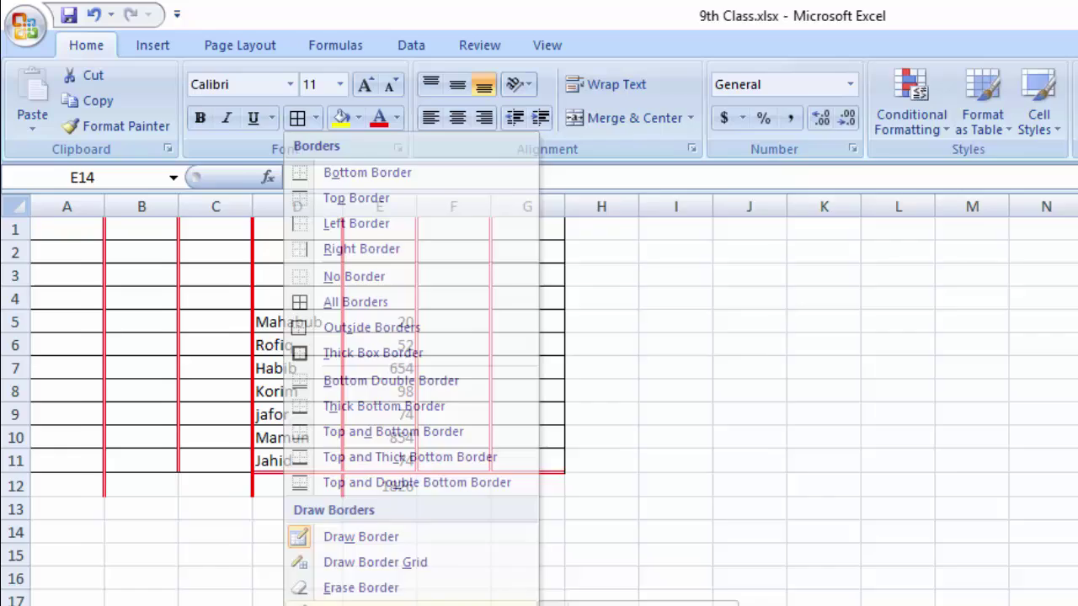
drag(294, 421, 295, 189)
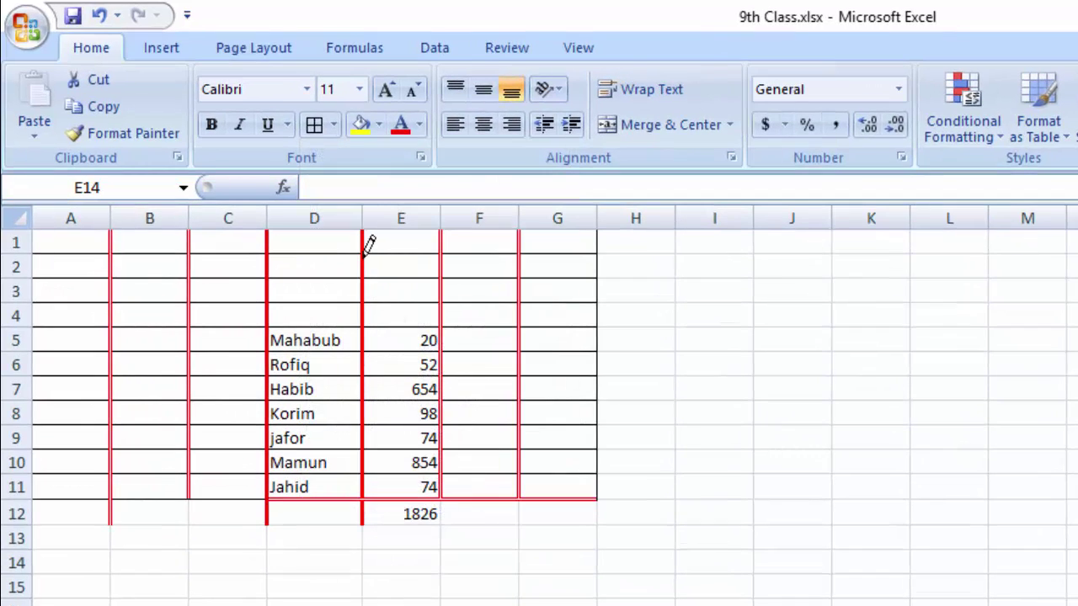
drag(364, 238, 363, 499)
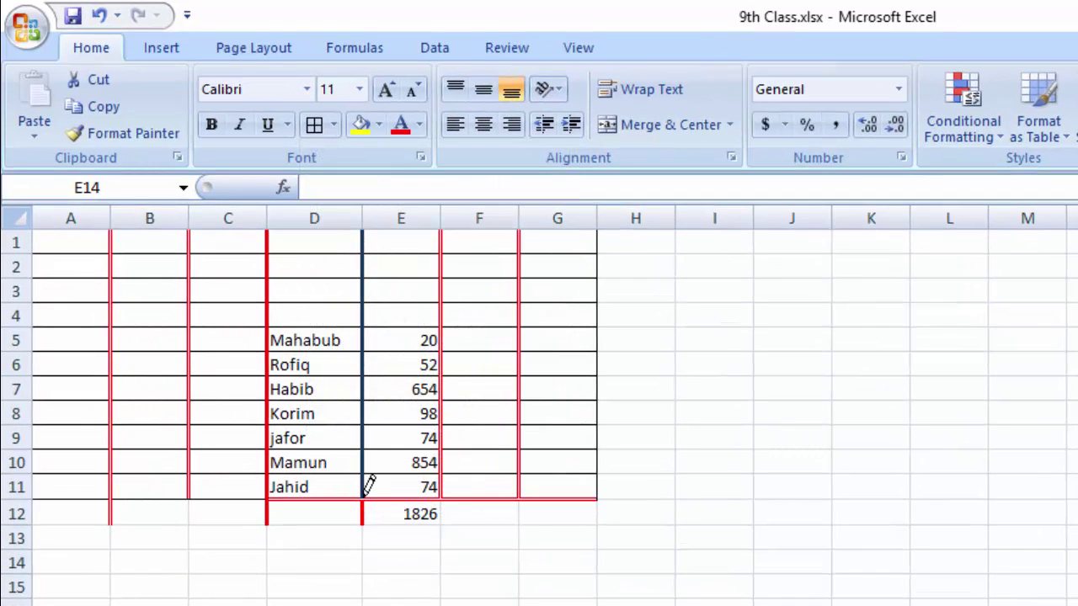
drag(264, 499, 594, 498)
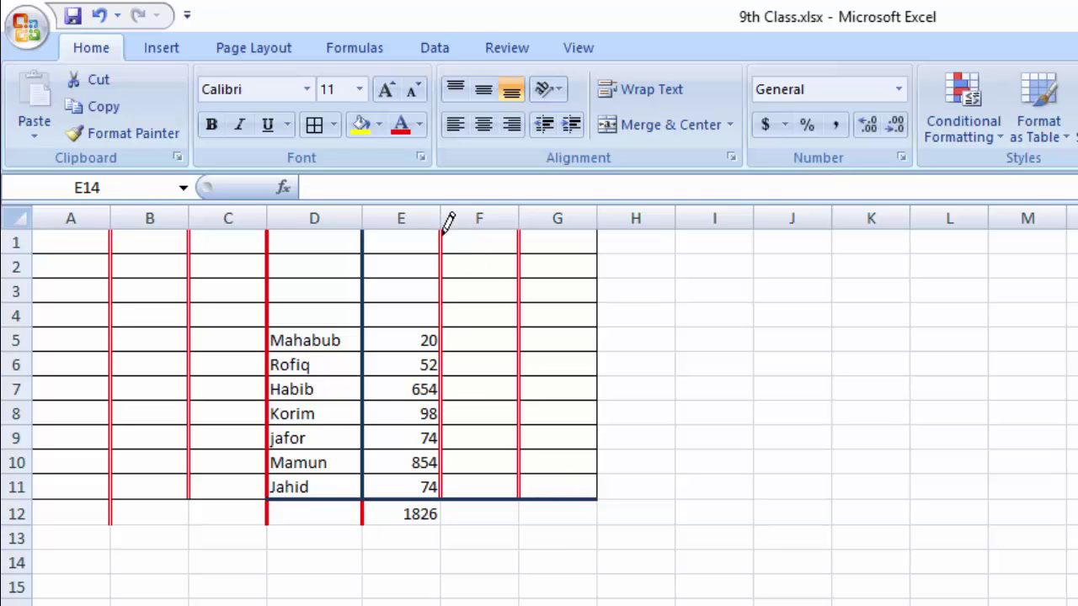
drag(441, 231, 441, 518)
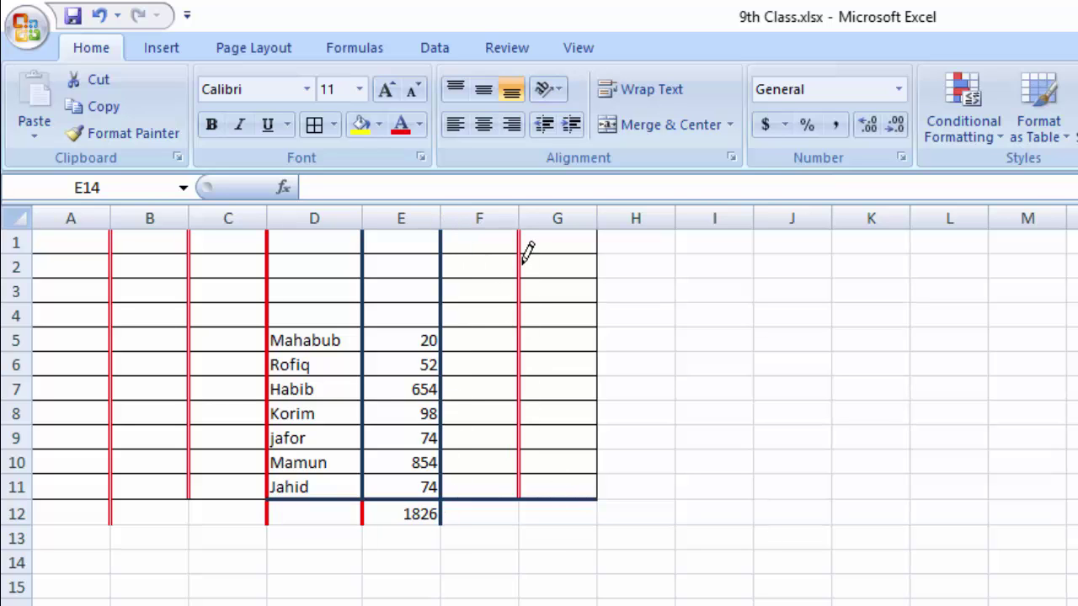
drag(523, 244, 523, 518)
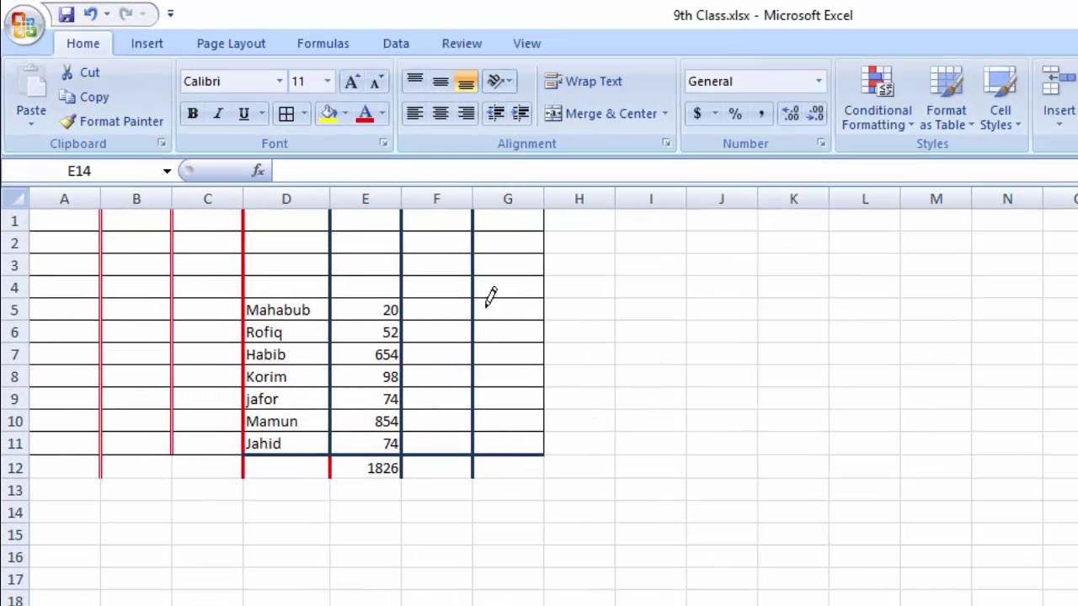
click(303, 115)
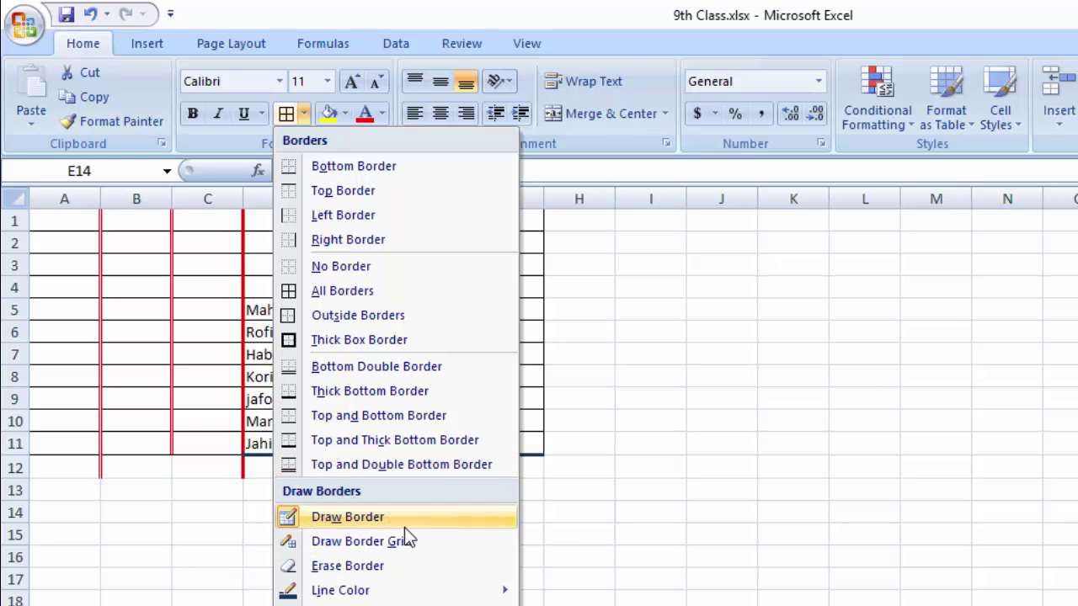
click(297, 523)
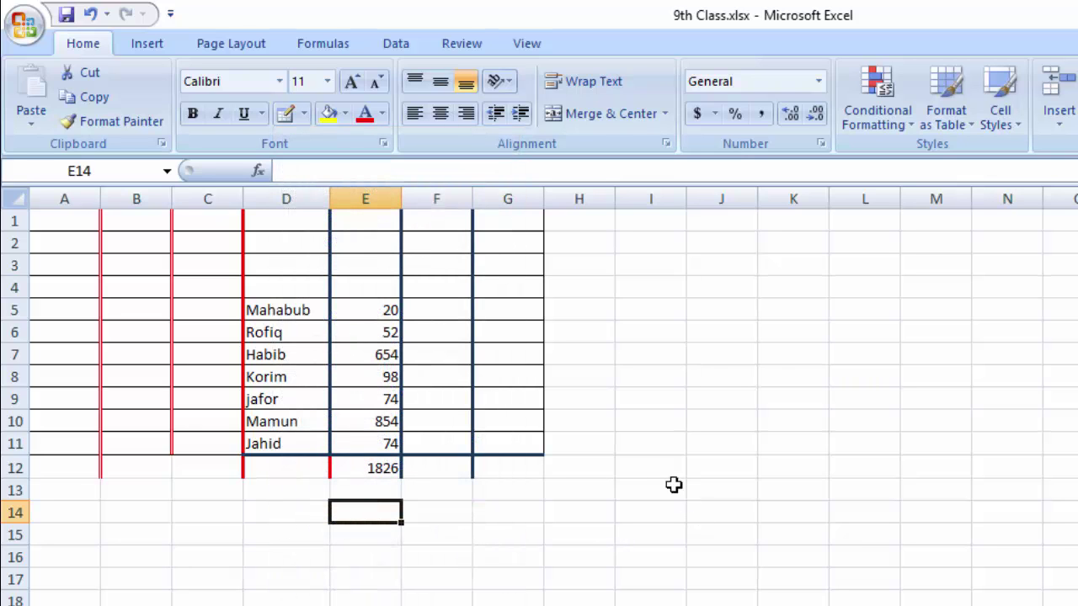
- Select the table range A1:G11 and bring up its border options
click(665, 471)
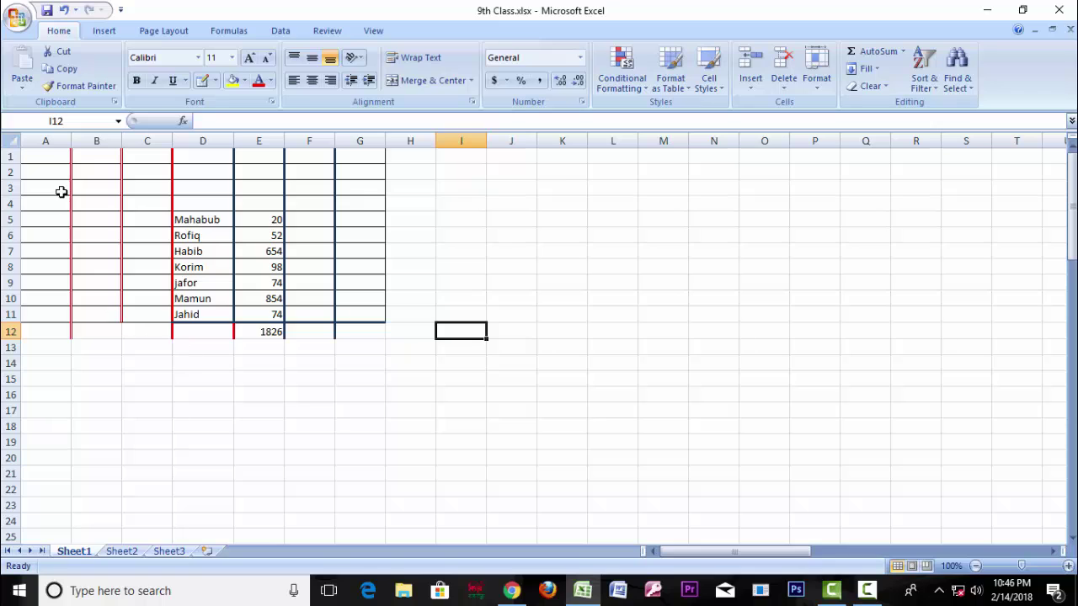
drag(35, 155, 361, 314)
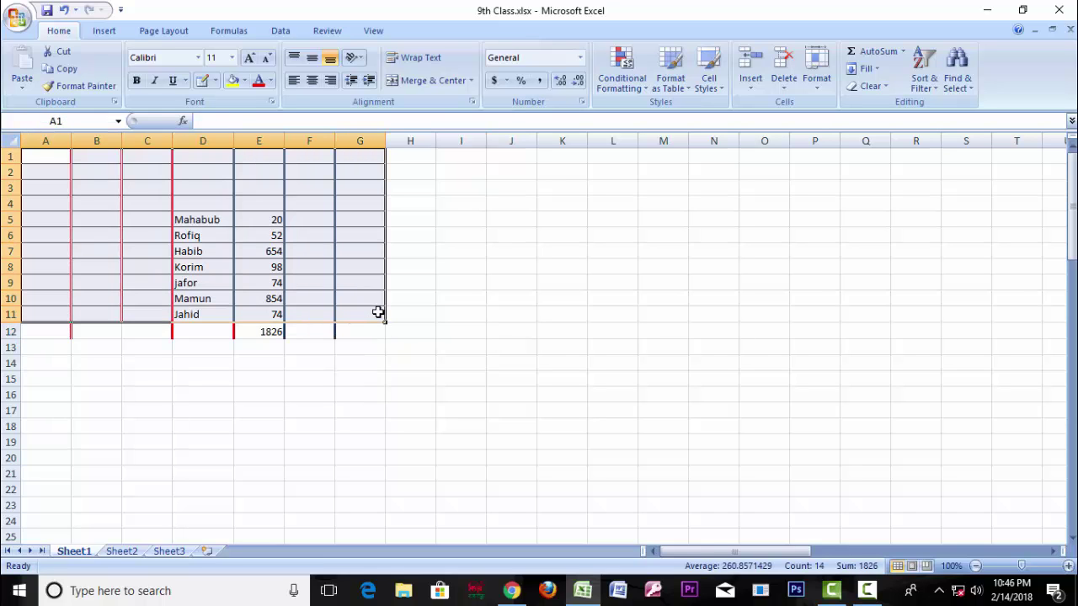
click(216, 81)
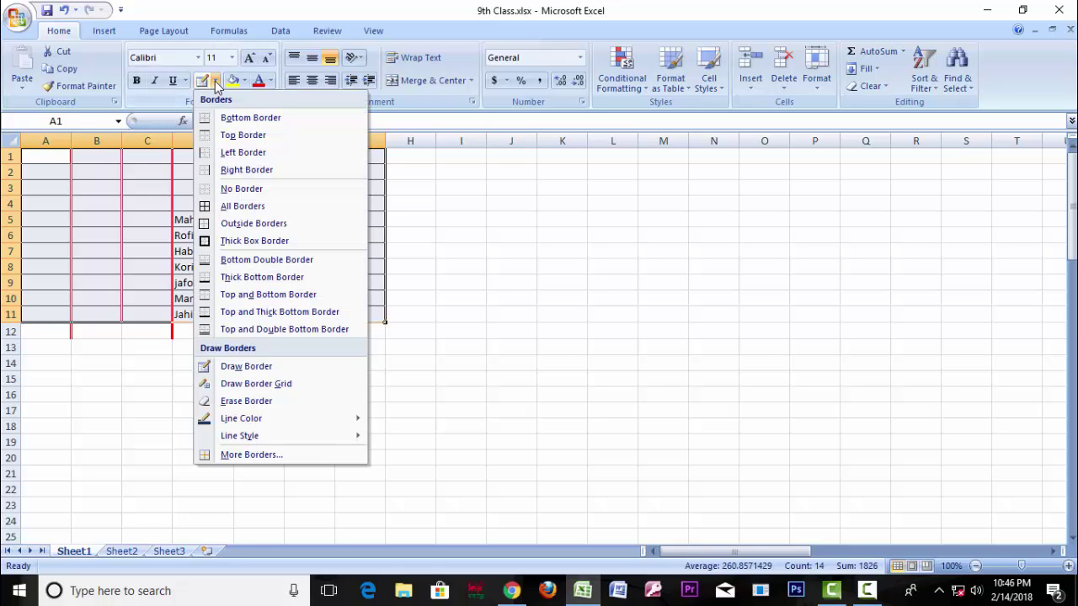
- In the Border settings, pick the medium dashed line style in light blue
click(261, 455)
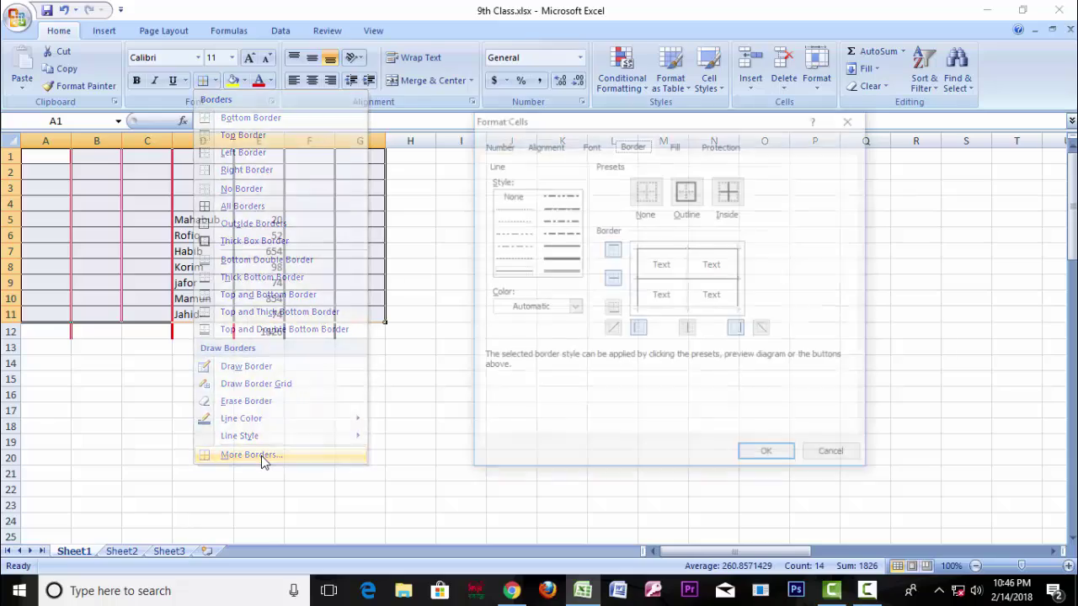
drag(630, 127, 667, 209)
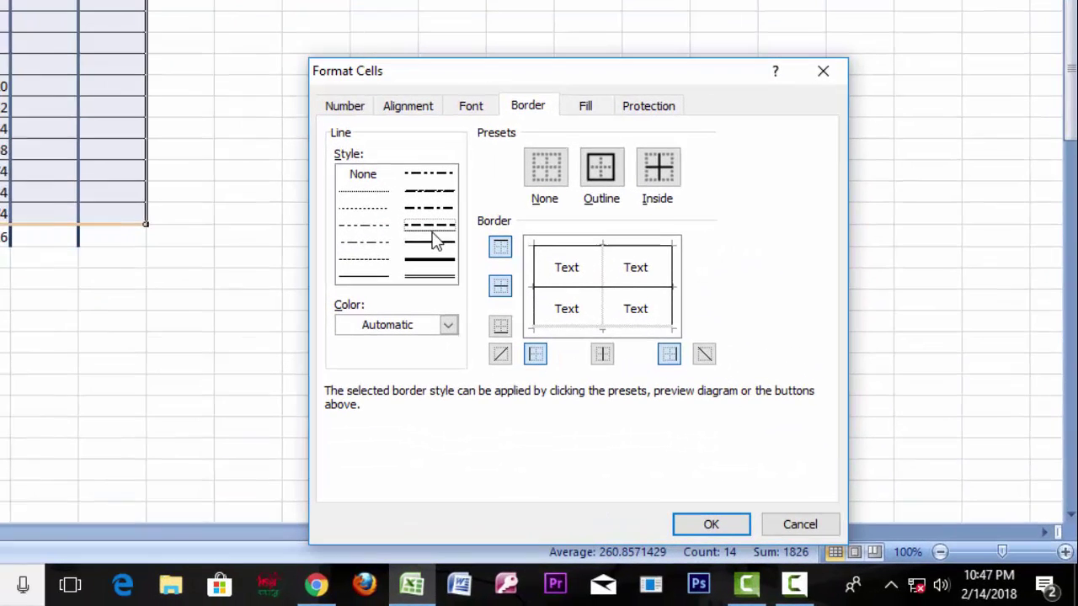
click(418, 220)
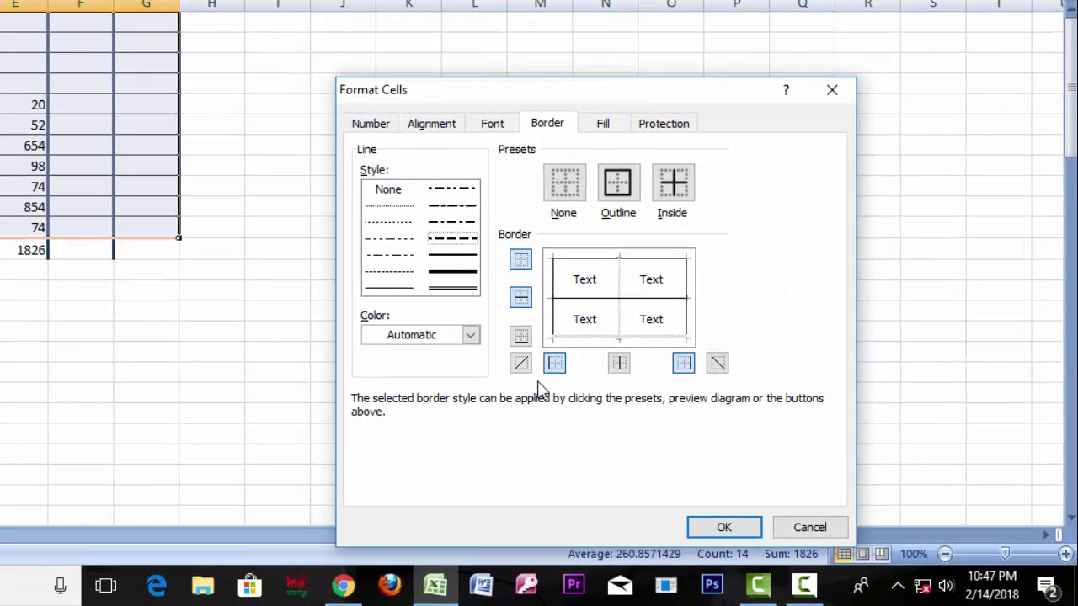
click(532, 363)
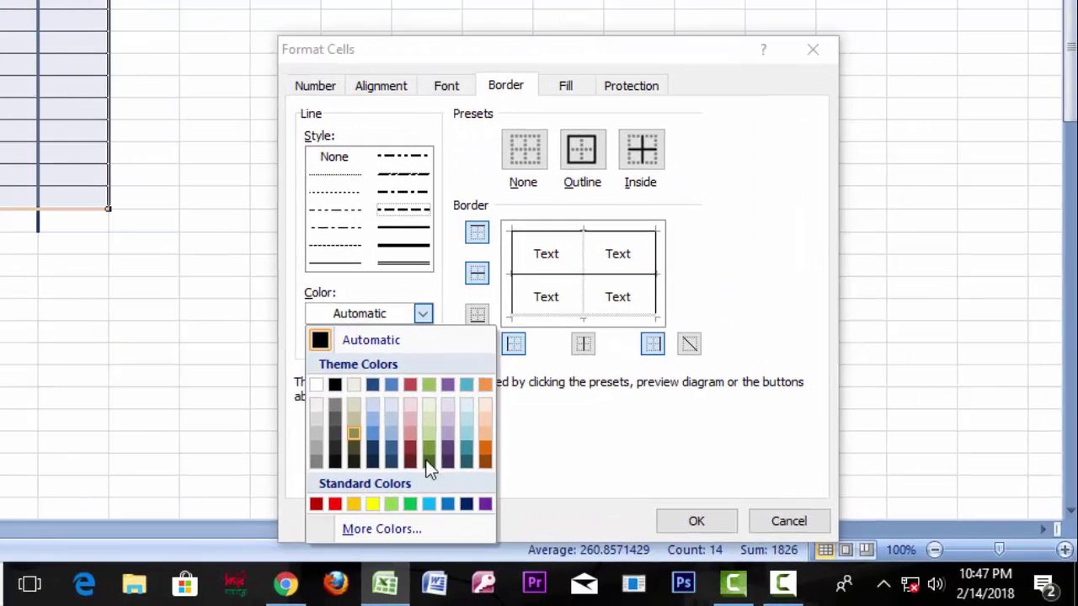
click(428, 503)
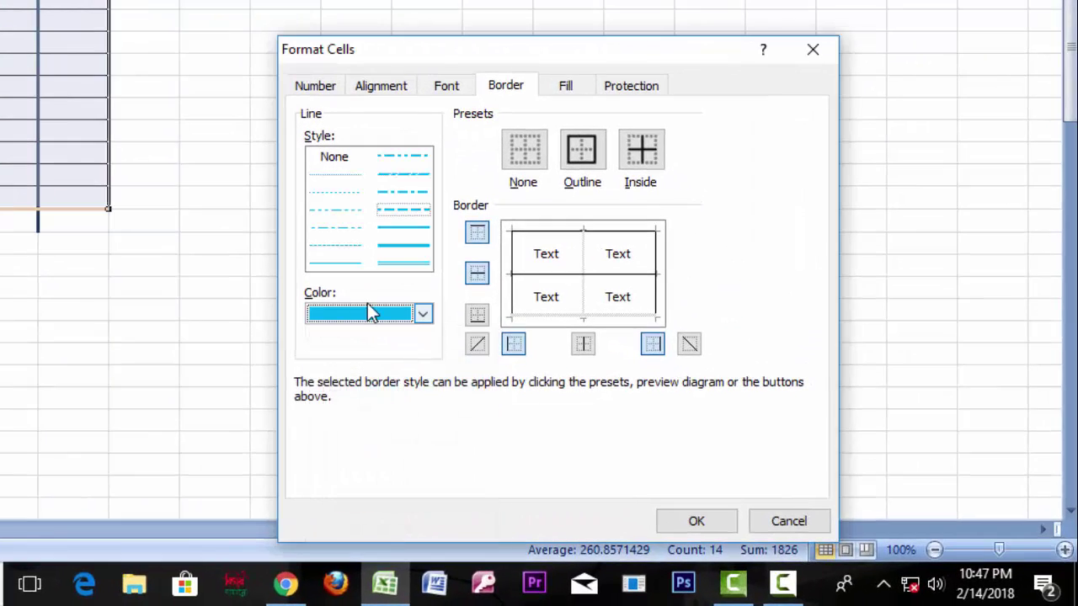
- Add thick solid top, bottom, left, right and middle borders in the preview
click(407, 245)
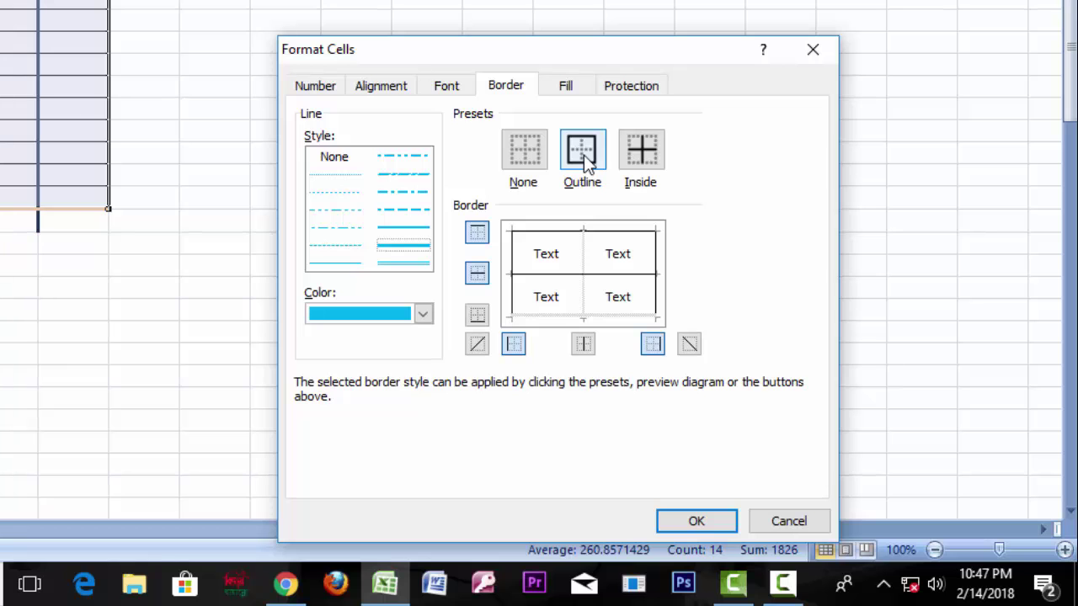
click(568, 235)
click(580, 275)
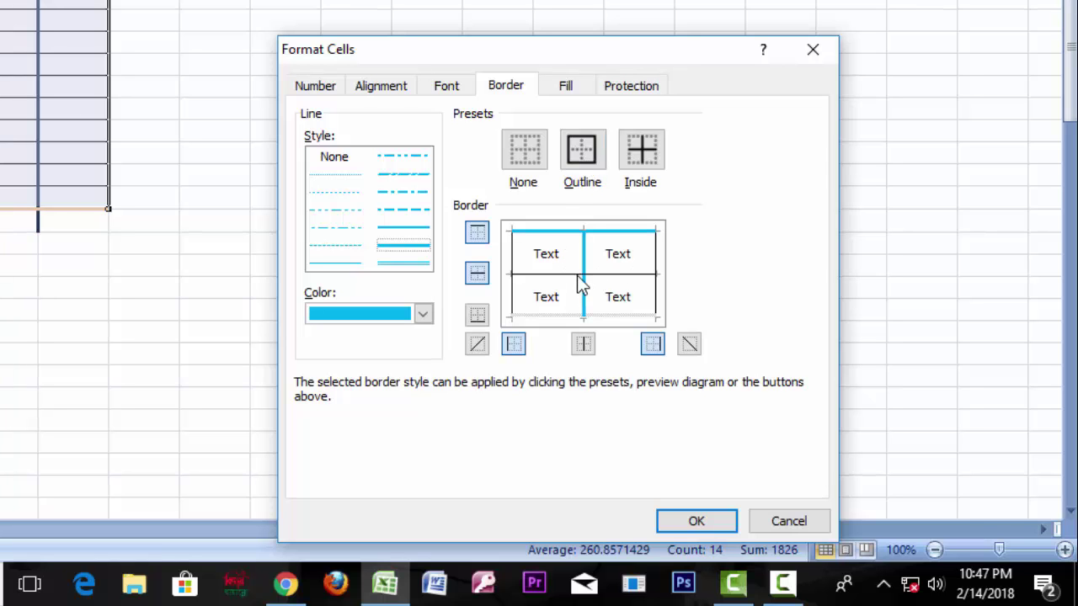
click(518, 288)
click(656, 295)
click(590, 317)
click(566, 276)
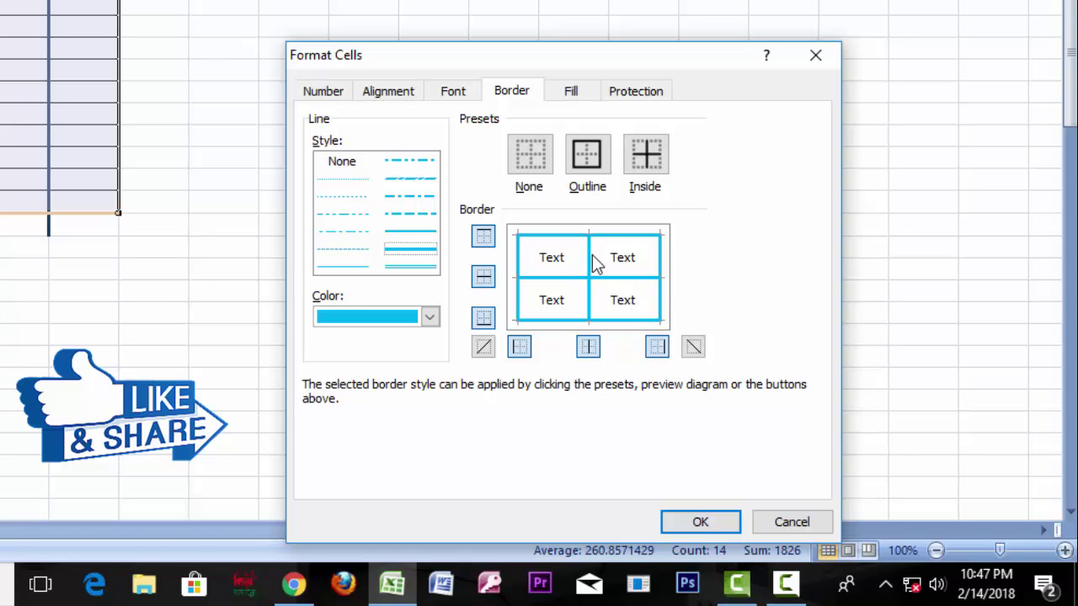
- Restyle the left, top, right and middle vertical borders as medium dashed, then apply
click(411, 215)
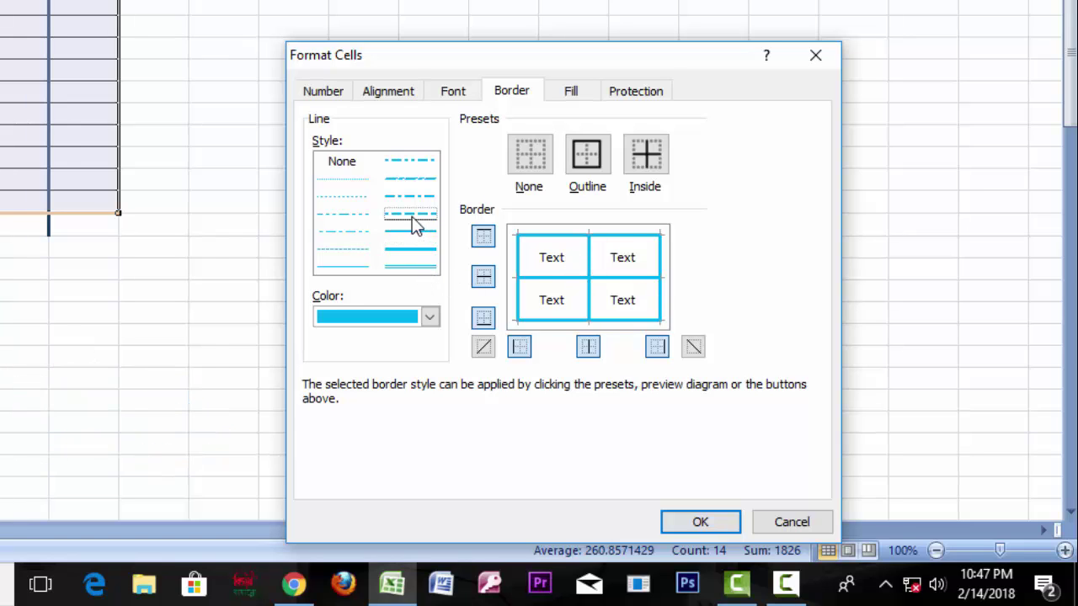
click(519, 267)
click(601, 239)
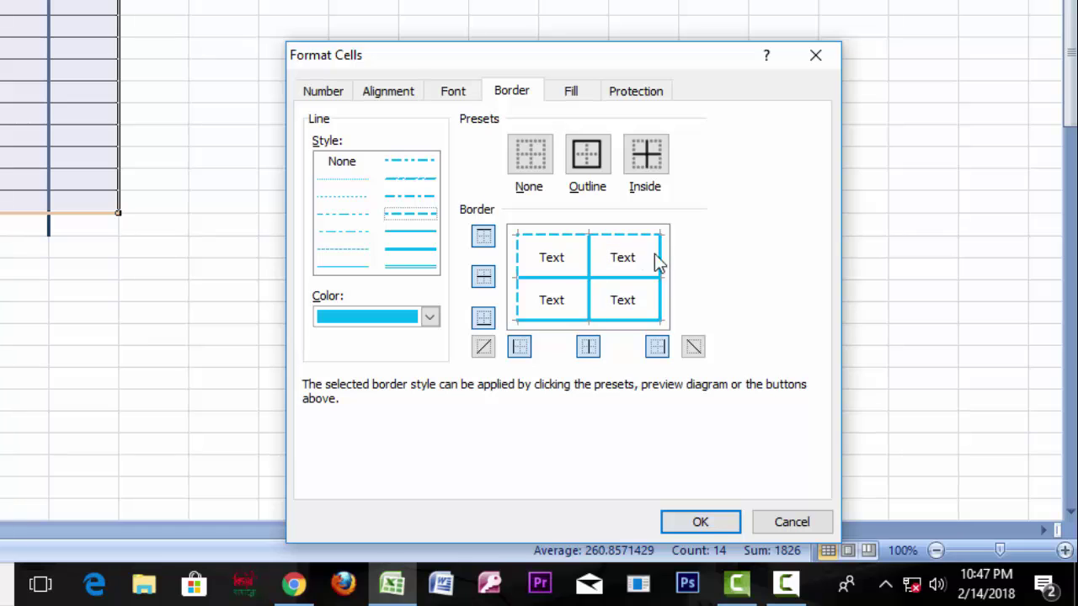
click(660, 280)
click(590, 295)
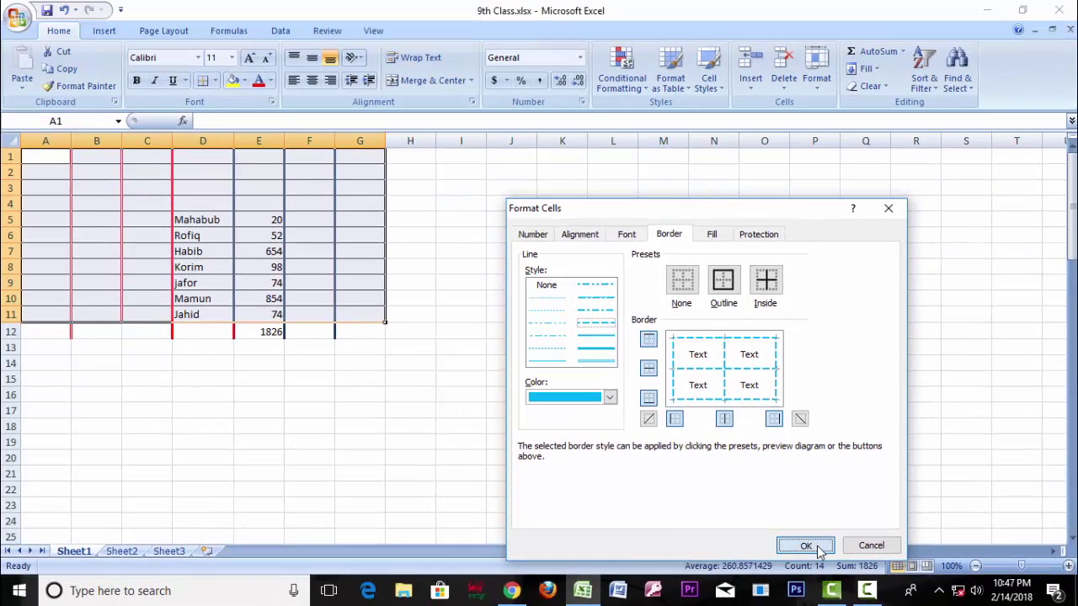
click(806, 547)
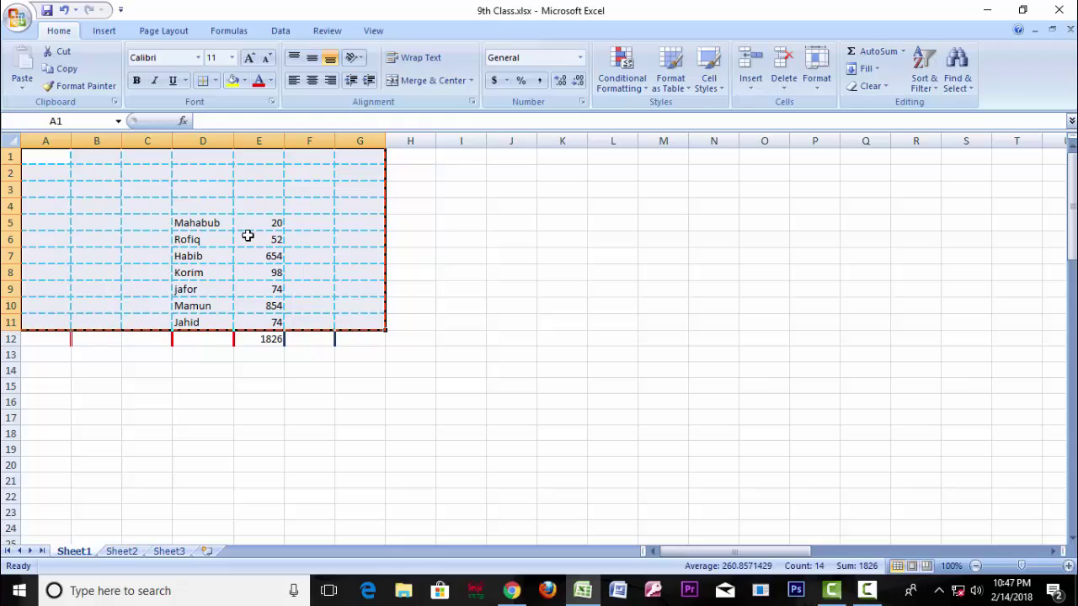
- Switch to Draw Border mode with dark red as the line colour
drag(42, 323, 354, 324)
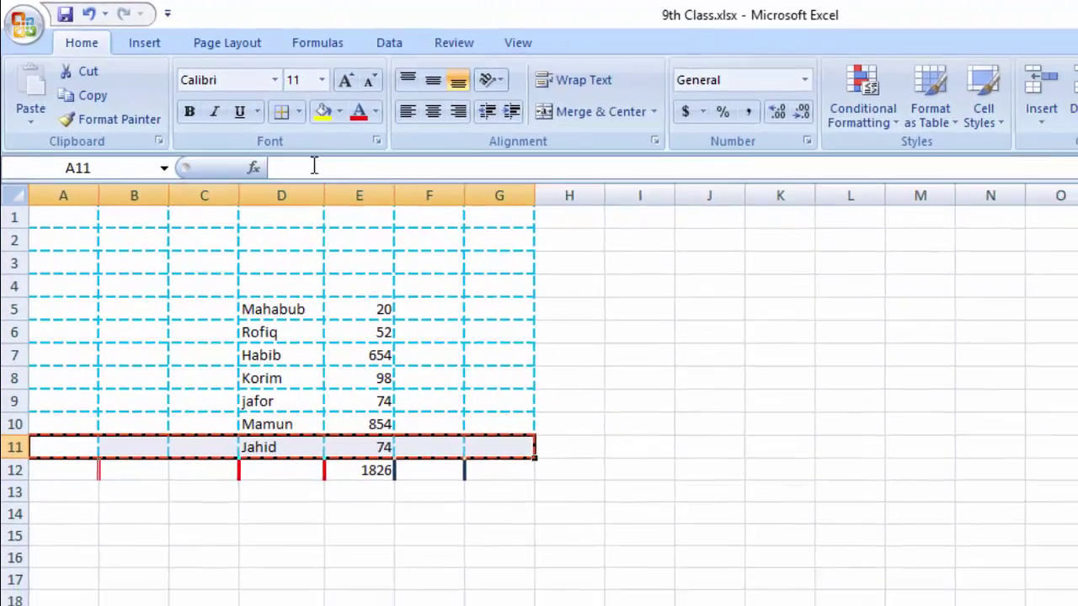
click(241, 90)
mouse_move(260, 474)
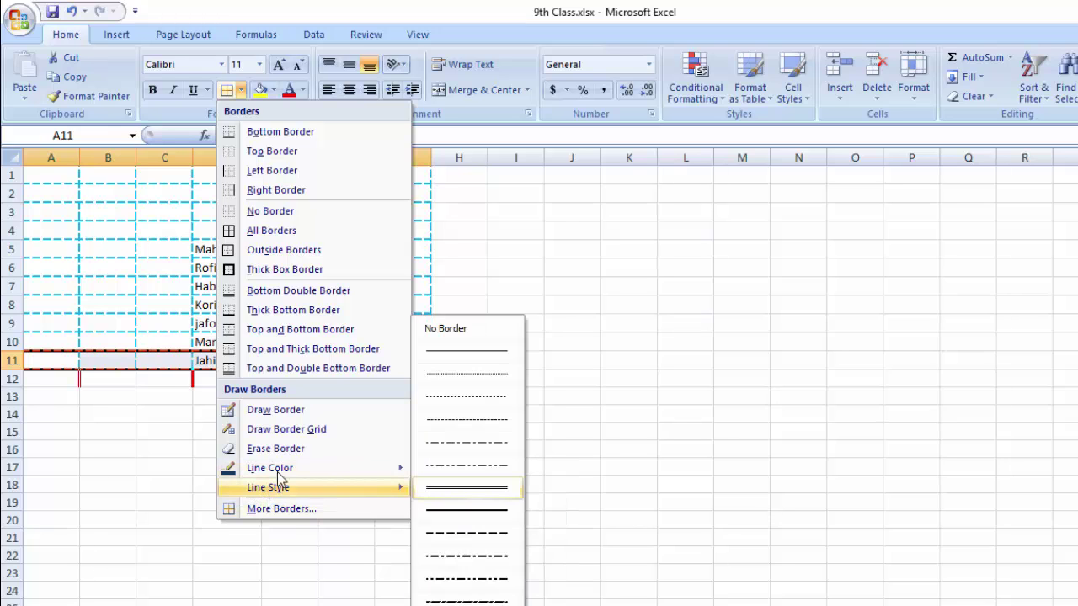
click(233, 413)
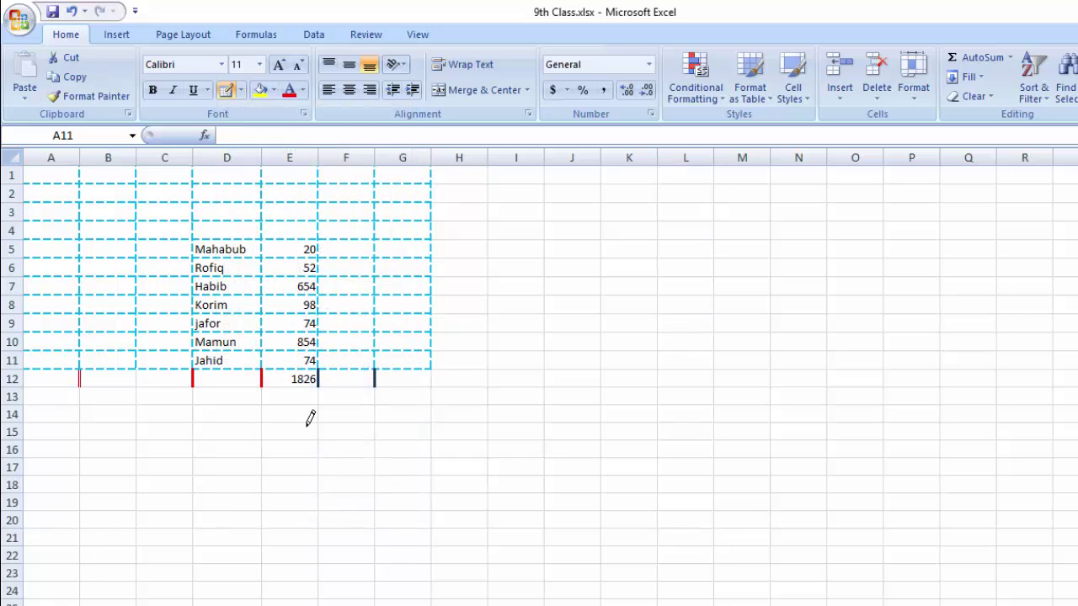
click(241, 90)
mouse_move(260, 489)
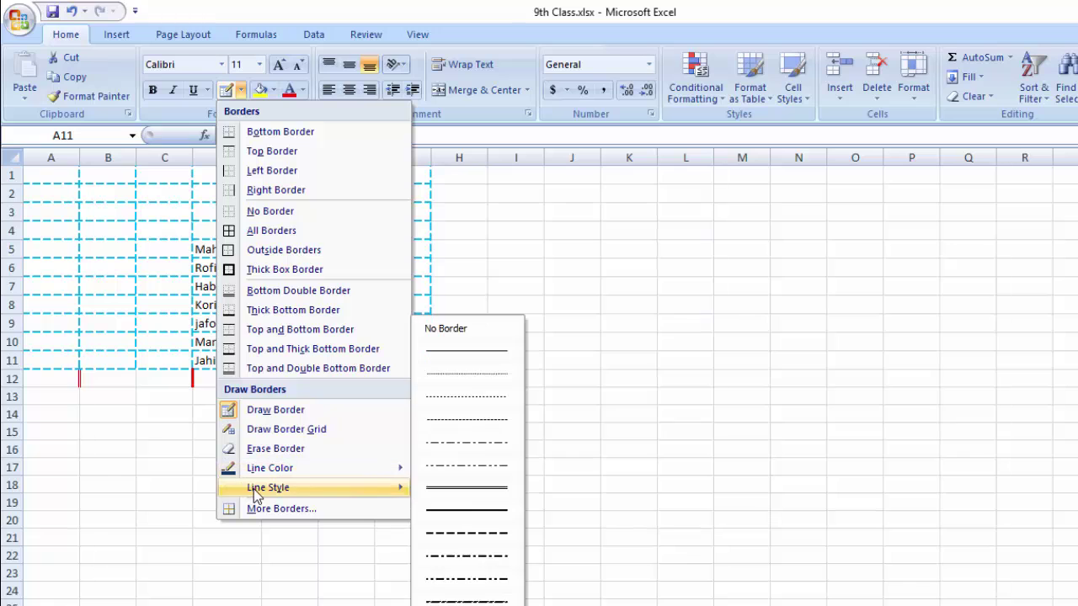
mouse_move(278, 468)
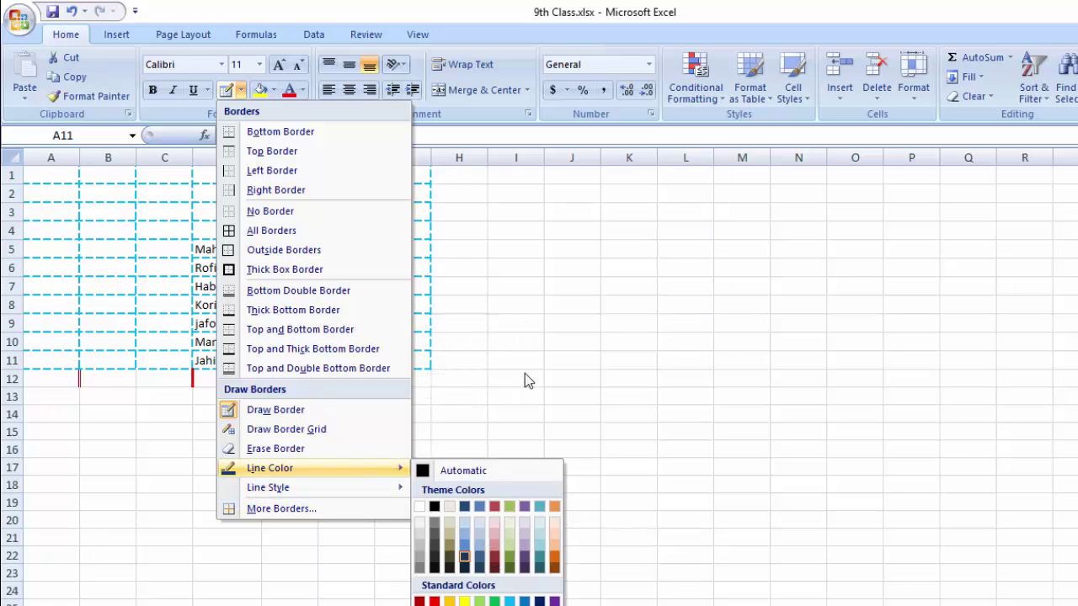
click(499, 560)
- Draw dark red vertical lines along the D/E, E/F, F/G and G/H column edges
drag(263, 178, 256, 378)
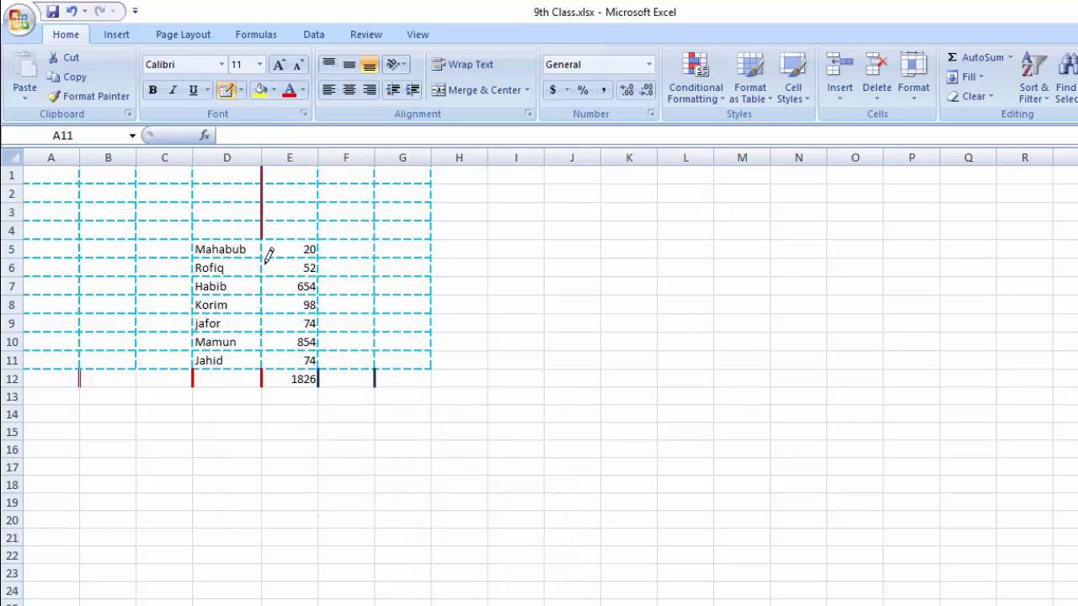
drag(318, 196, 313, 381)
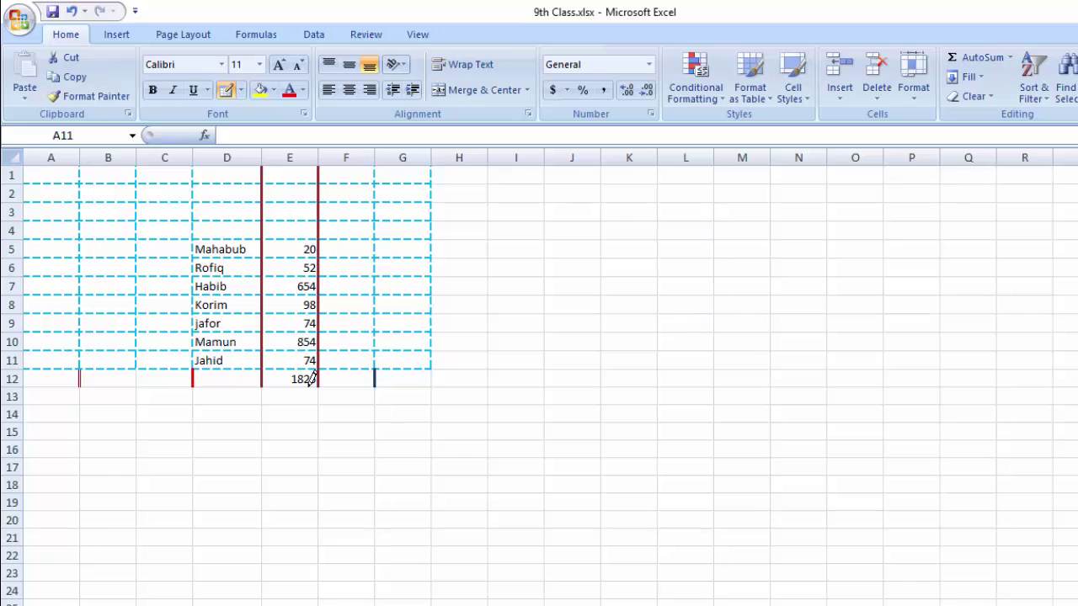
drag(375, 166, 375, 379)
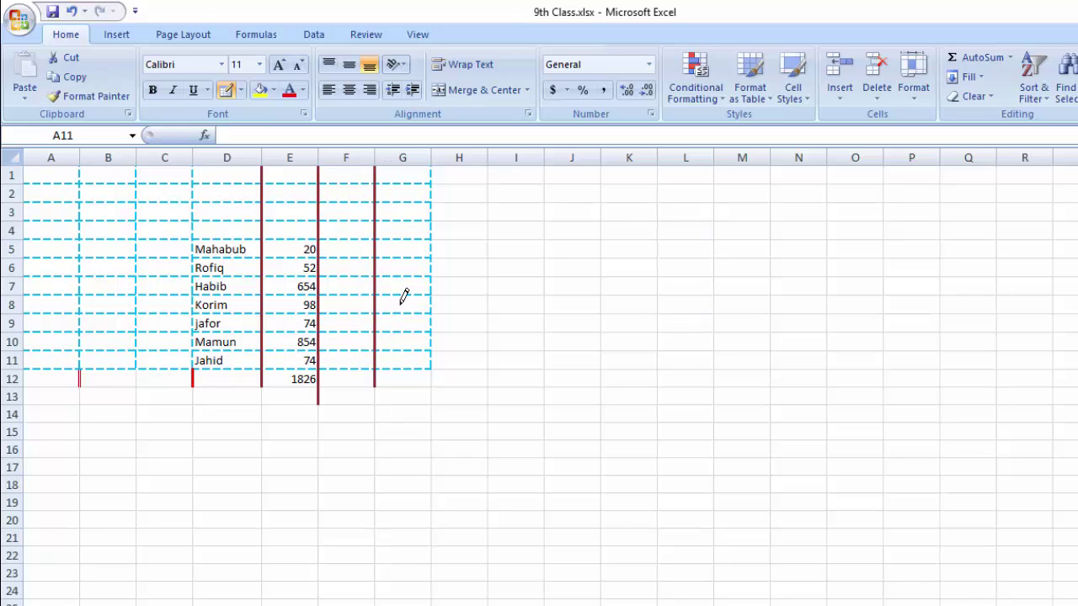
drag(435, 162, 435, 348)
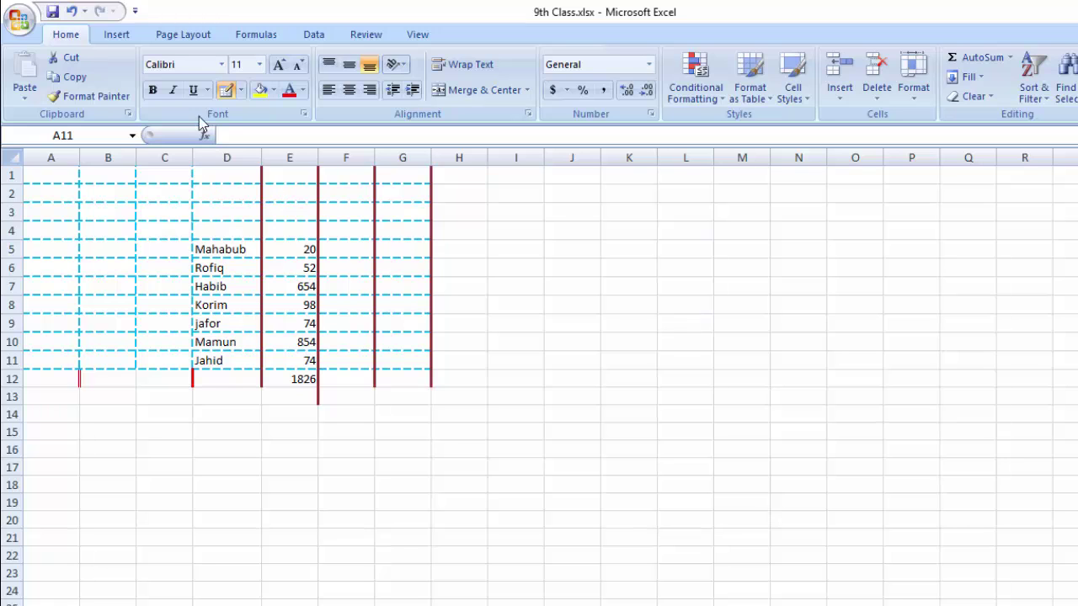
- Switch to Erase Border and erase the borders along row 4, A4 to G4
click(241, 89)
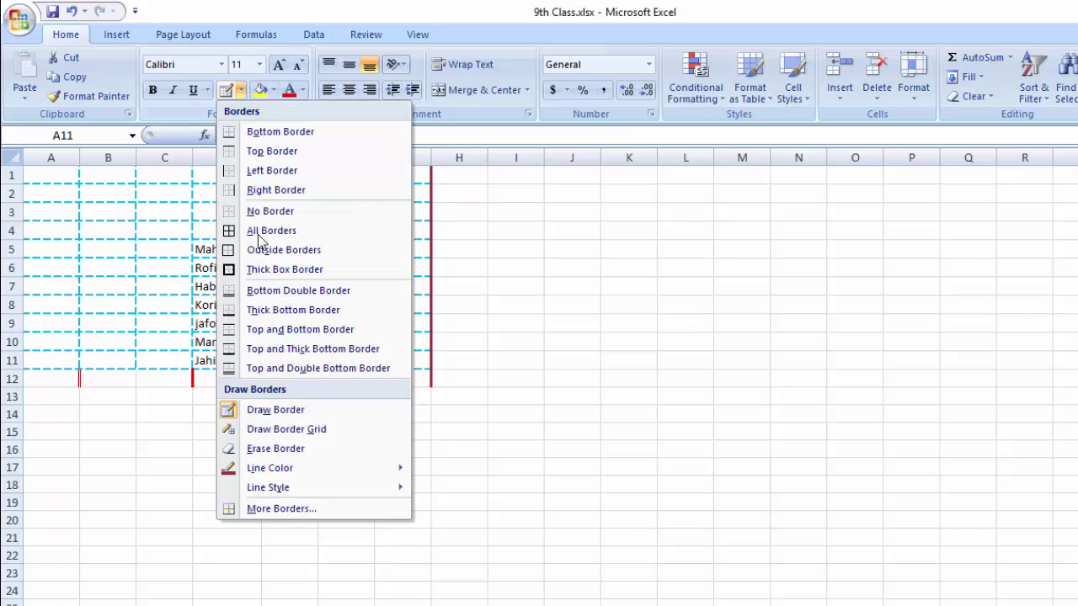
click(270, 450)
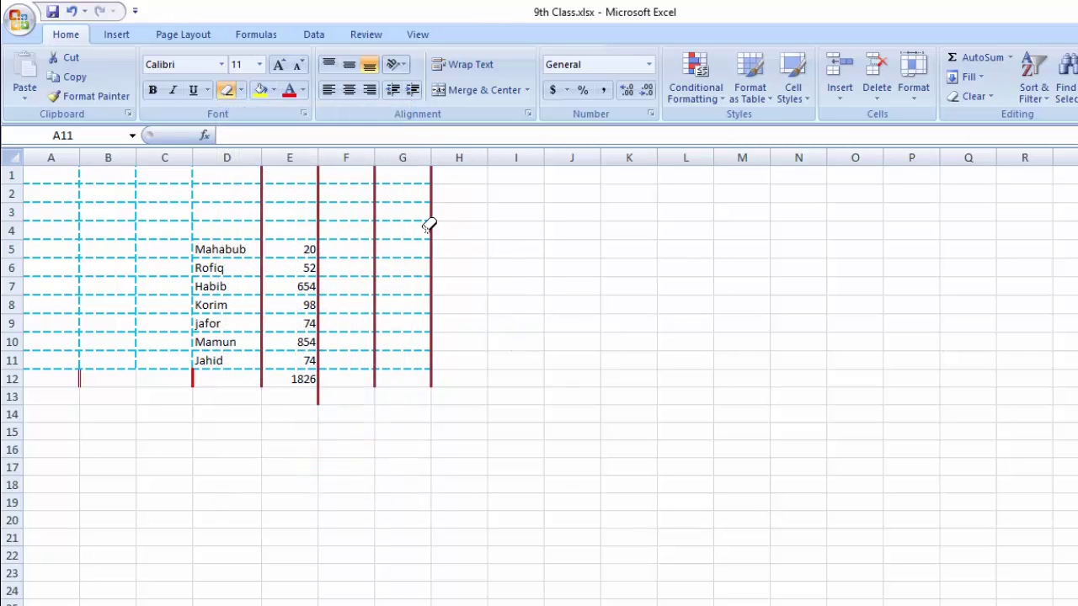
drag(428, 225, 442, 233)
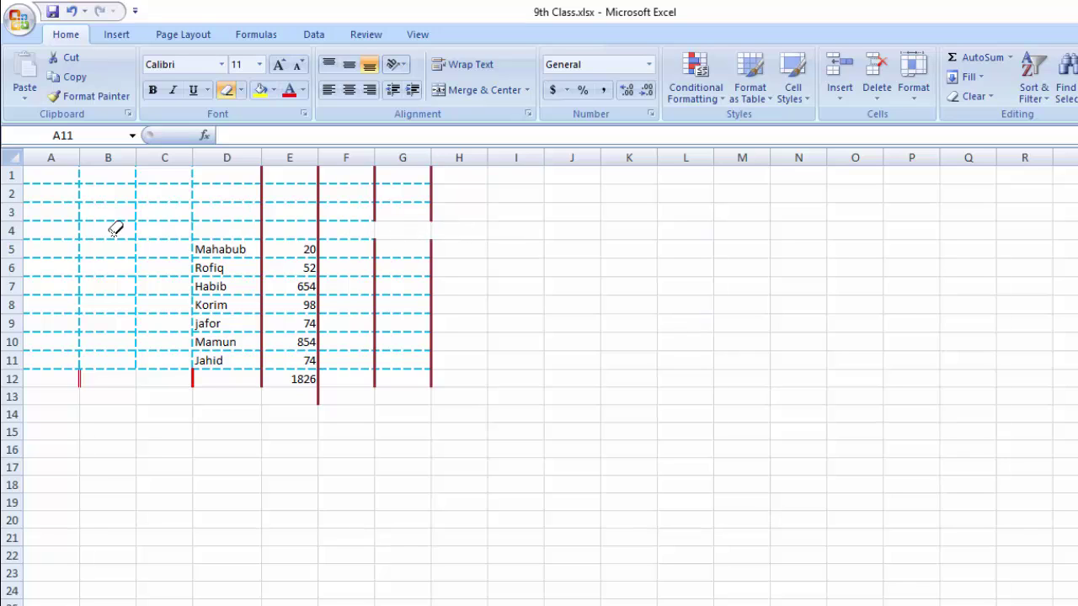
drag(69, 229, 426, 229)
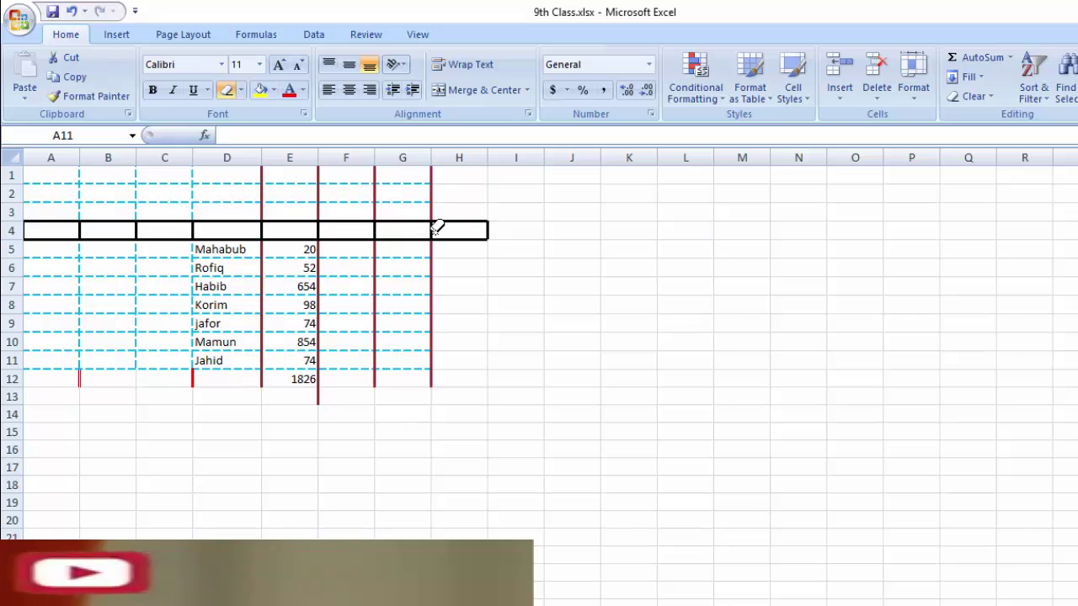
drag(432, 227, 435, 226)
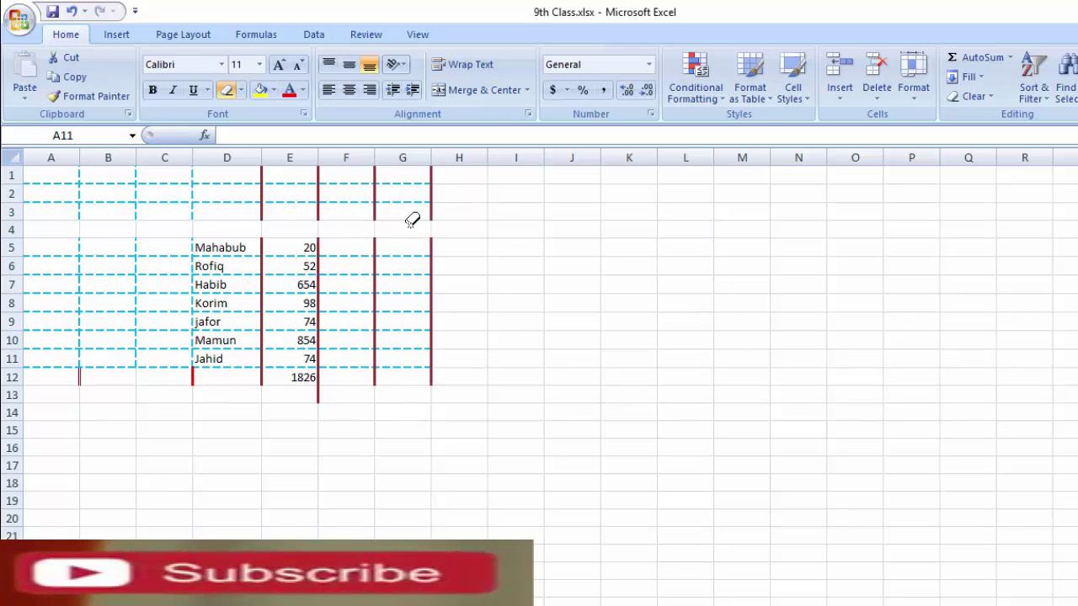
- Erase the borders down columns F, G, D, B, C and A
drag(351, 174, 358, 376)
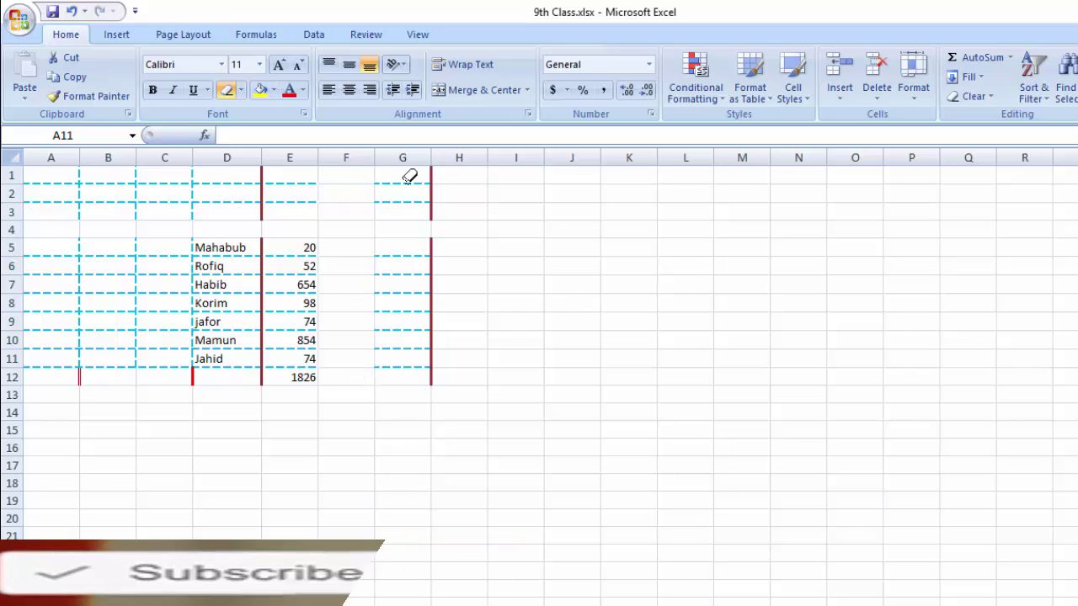
drag(410, 177, 410, 378)
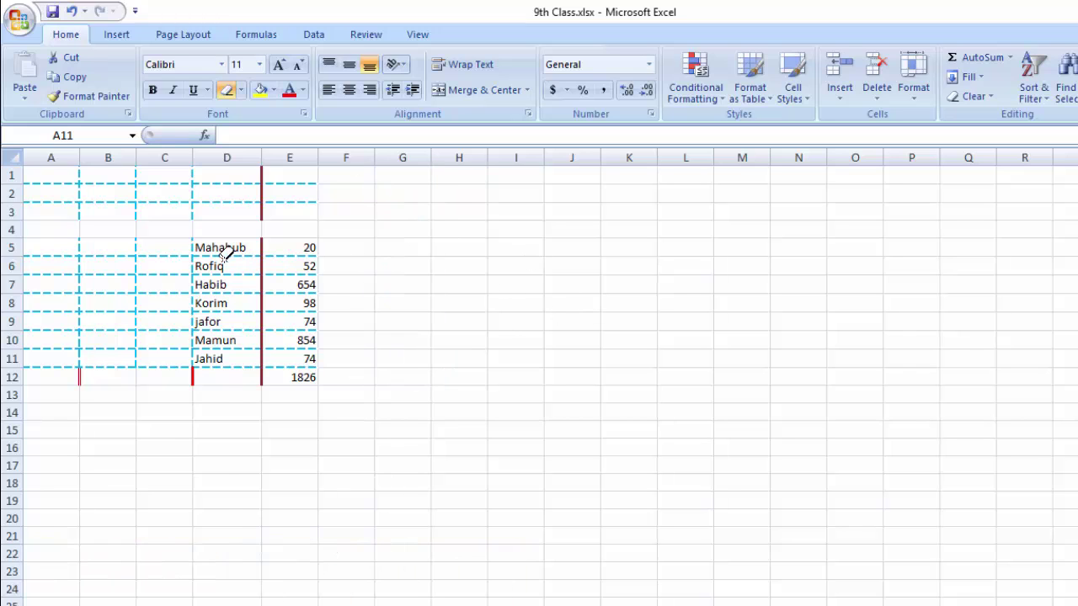
drag(220, 252, 229, 371)
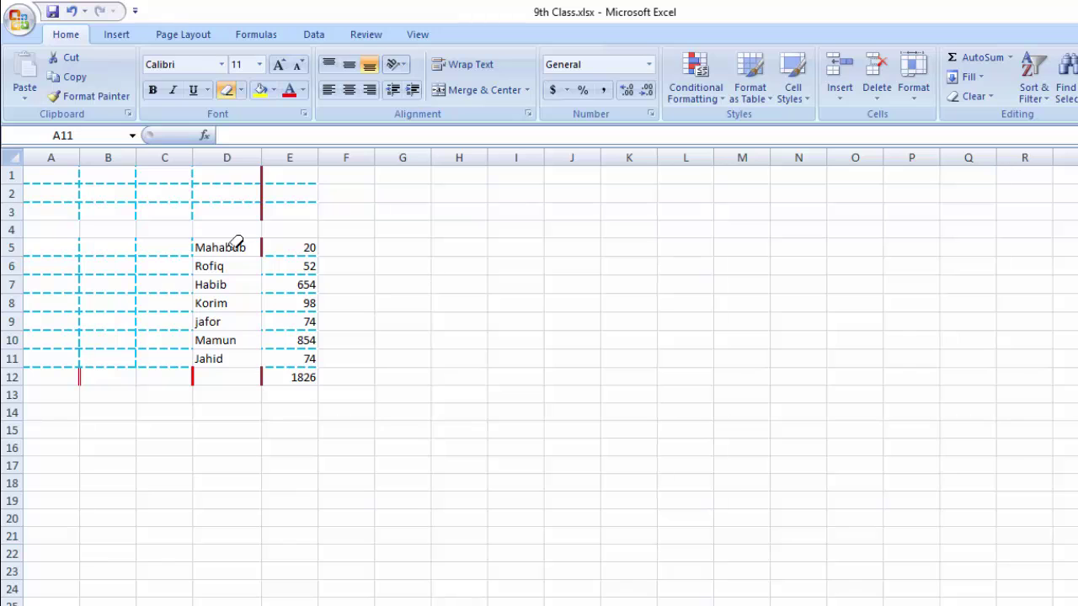
drag(111, 257, 110, 358)
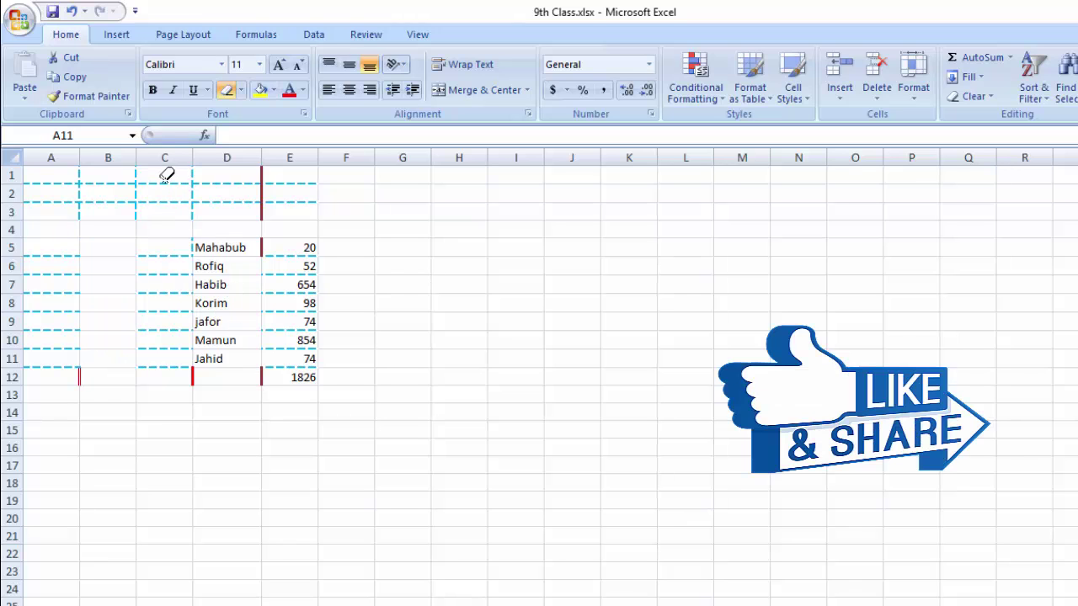
drag(166, 174, 165, 211)
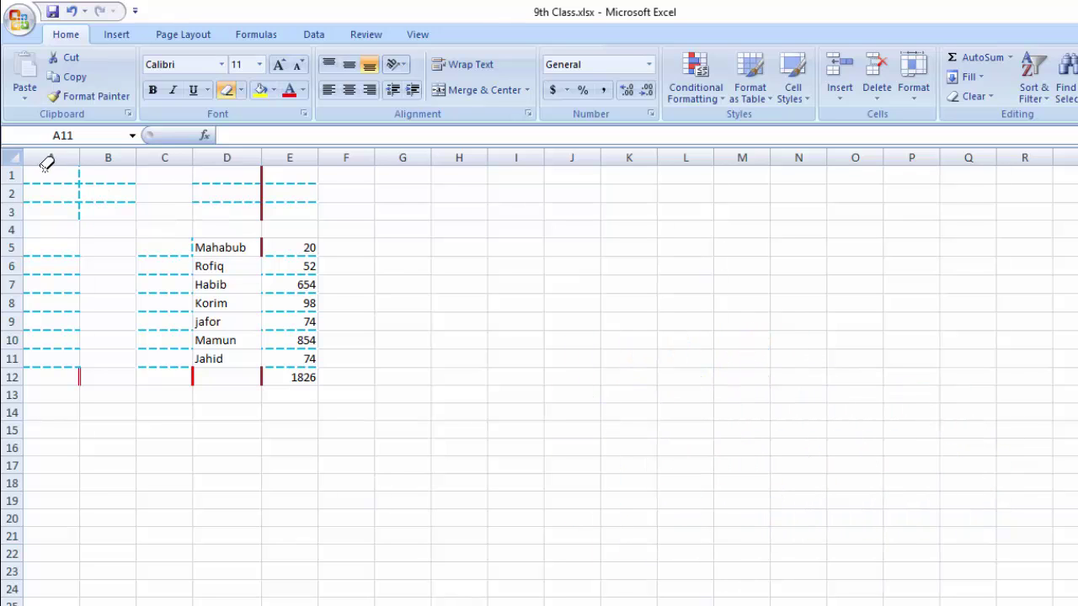
drag(47, 168, 38, 366)
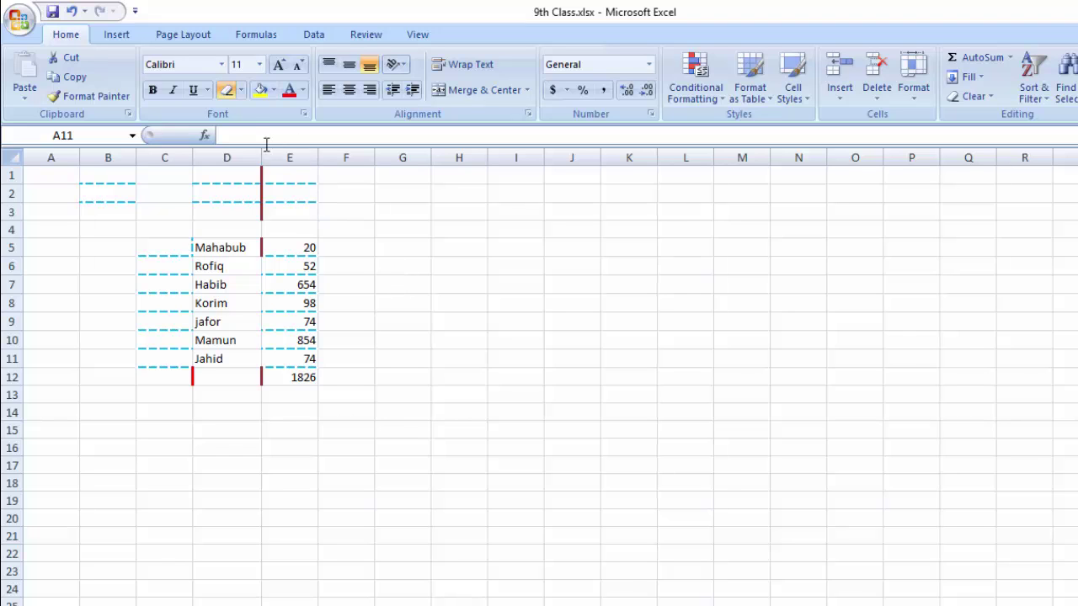
- Choose the Erase Border mode from the border options and click cell J11
click(240, 89)
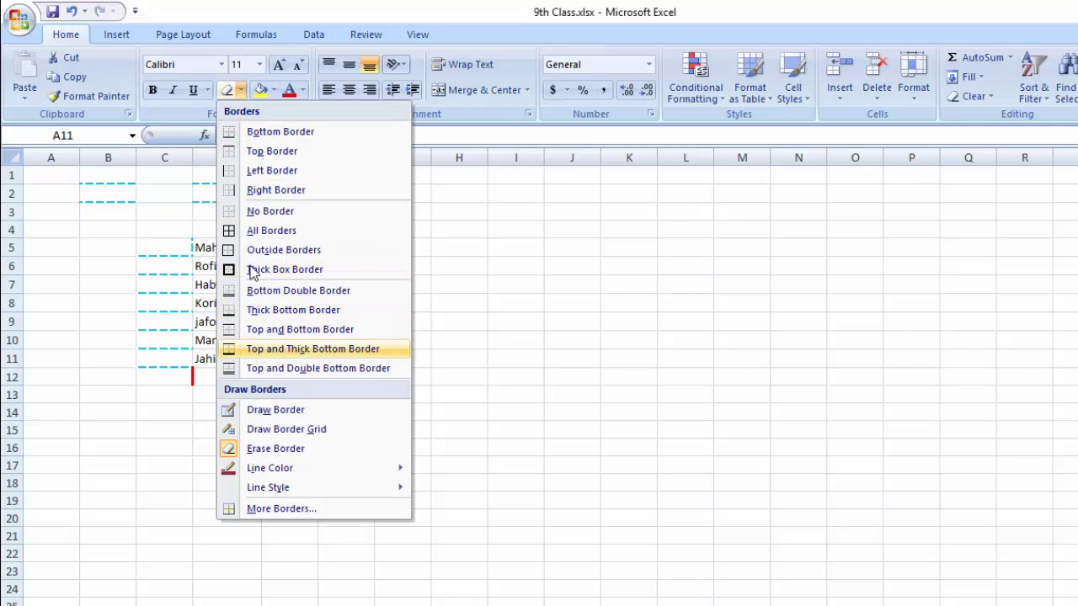
click(427, 268)
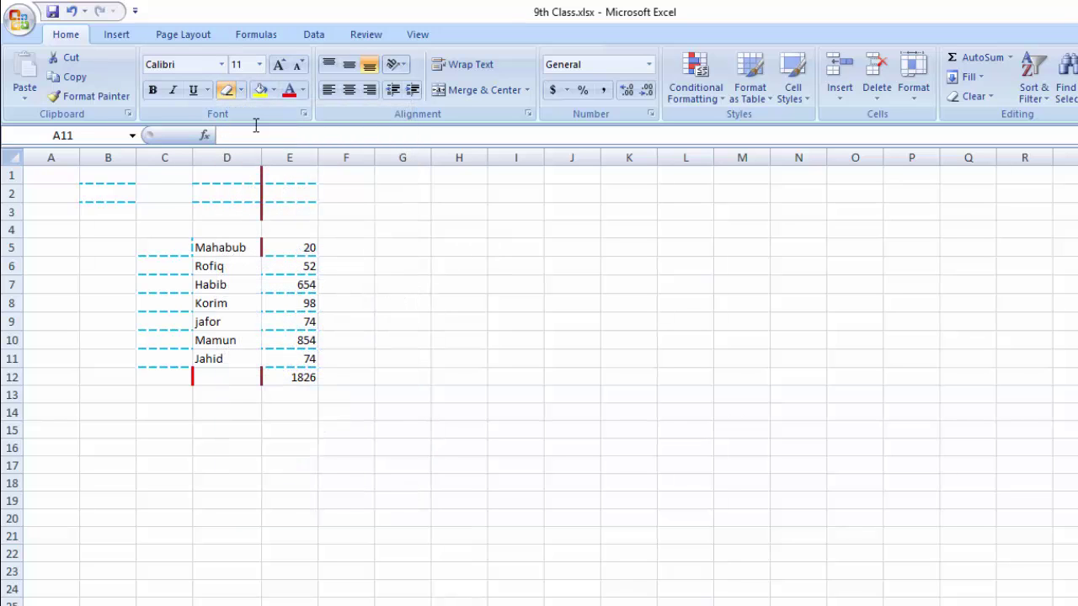
click(241, 89)
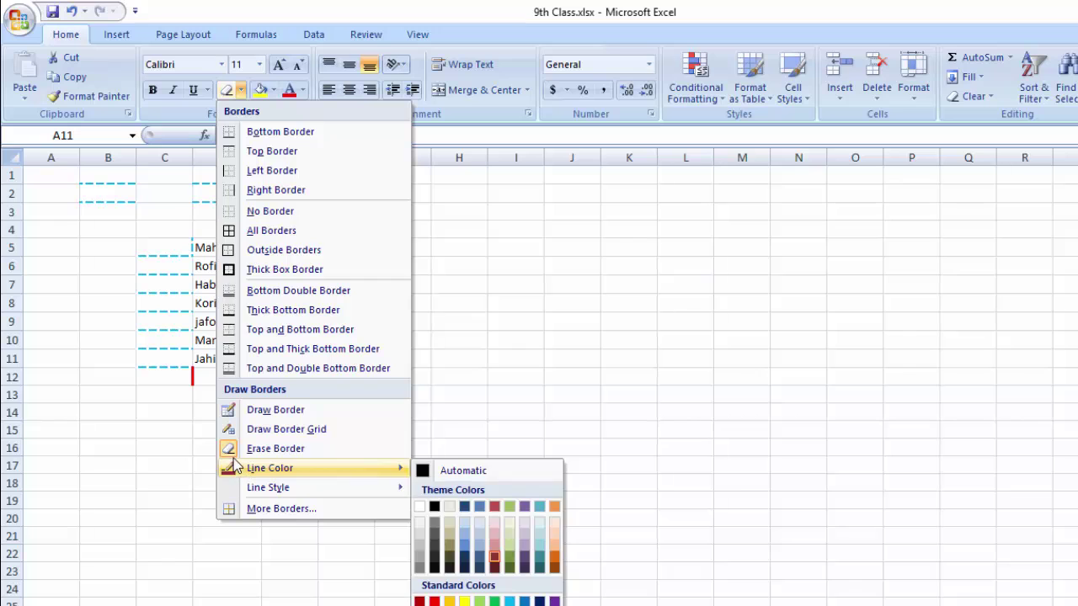
click(233, 449)
click(550, 350)
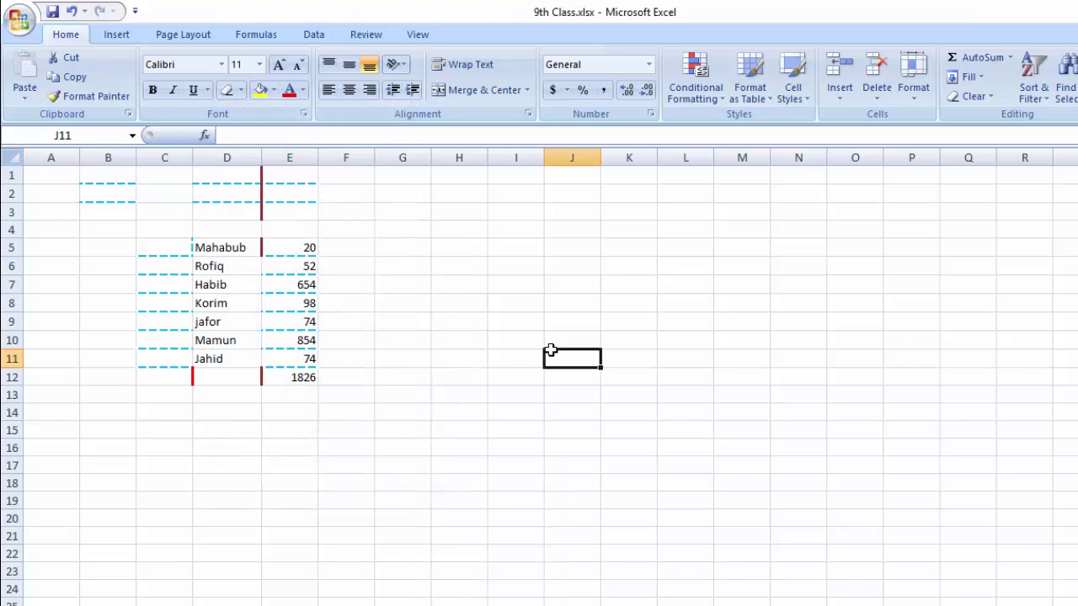
- Apply a Thick Box Border around B13:I13
drag(92, 394, 516, 398)
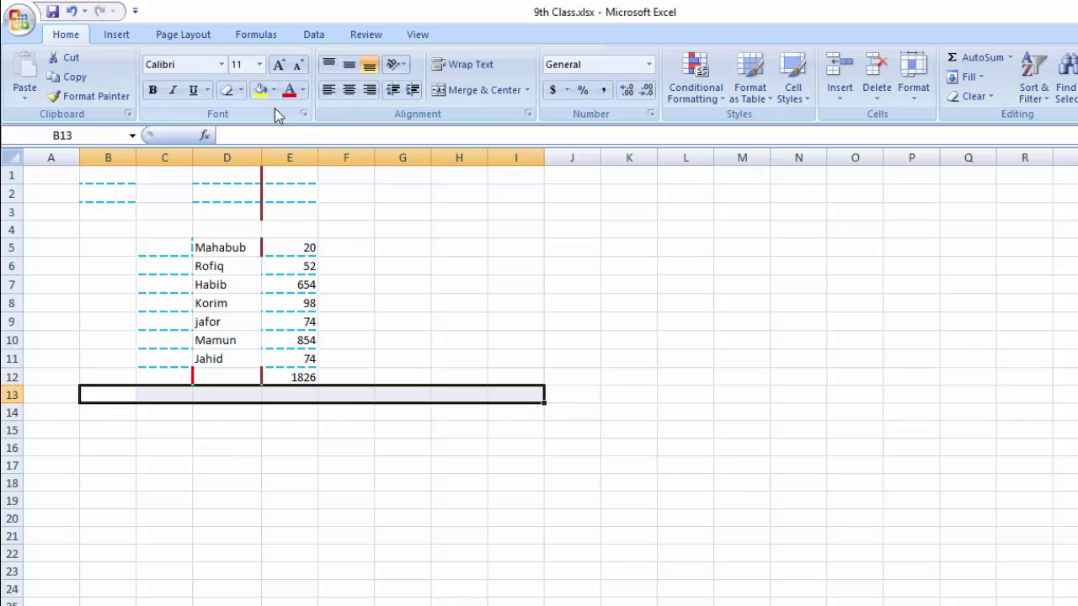
click(240, 91)
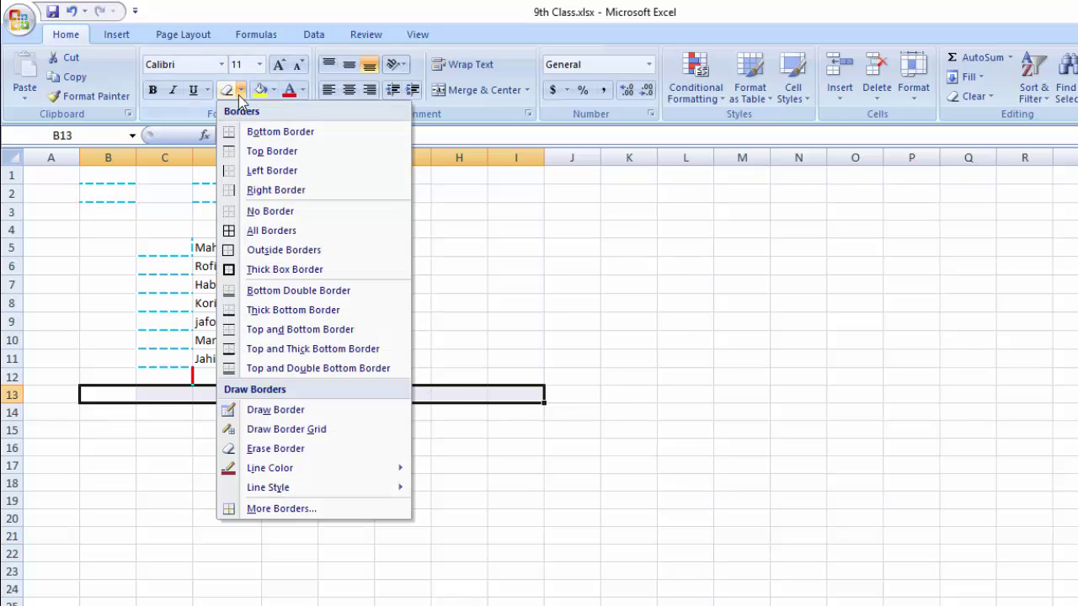
click(238, 269)
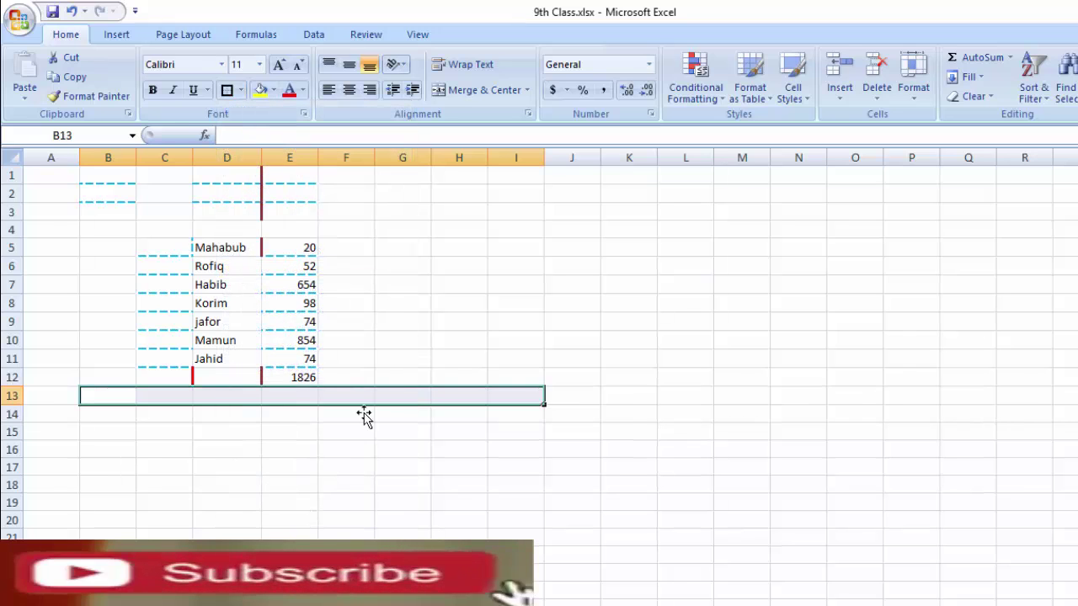
click(383, 414)
- Select G3:K11 and close the border options without applying a border
drag(168, 395, 510, 388)
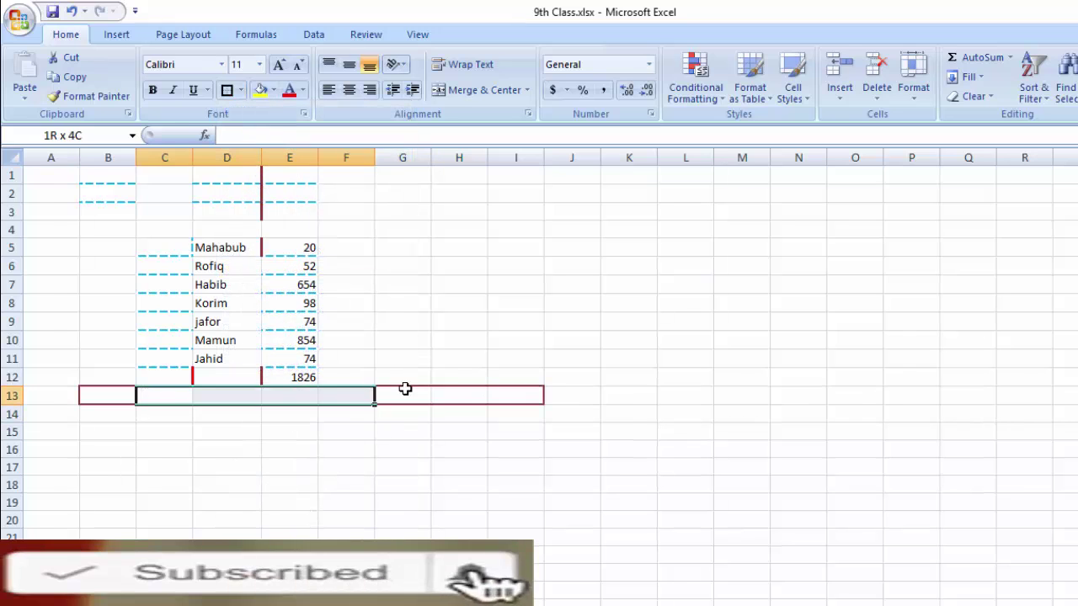
click(562, 329)
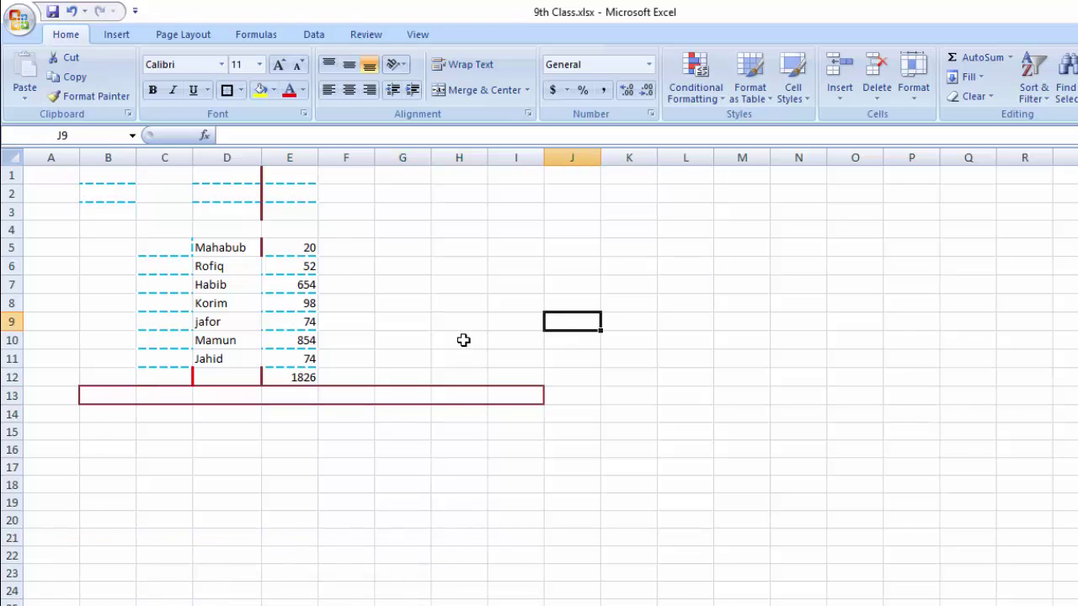
drag(396, 211, 626, 356)
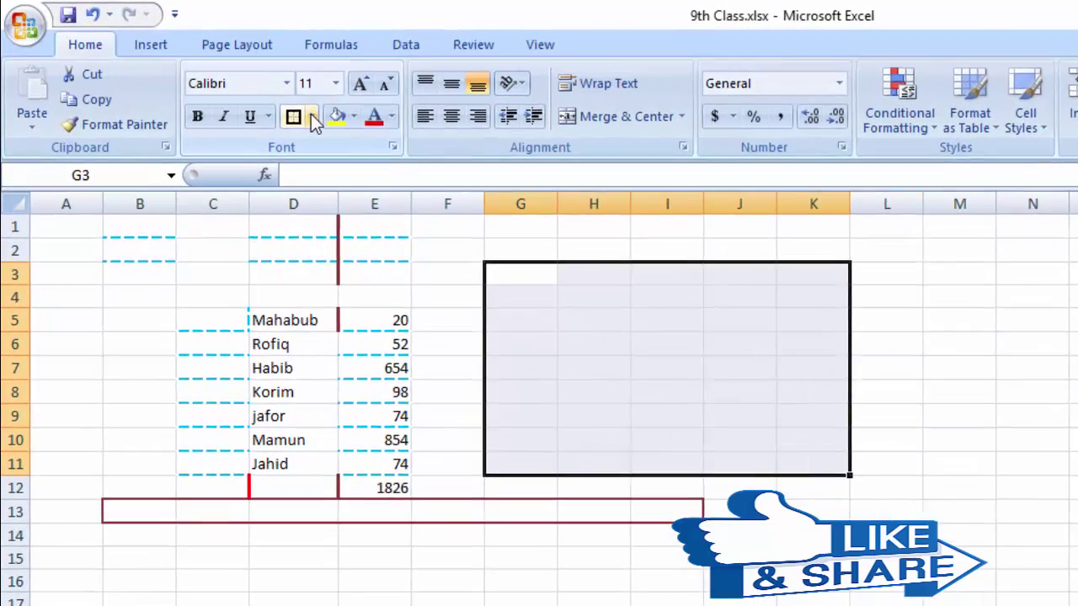
click(240, 90)
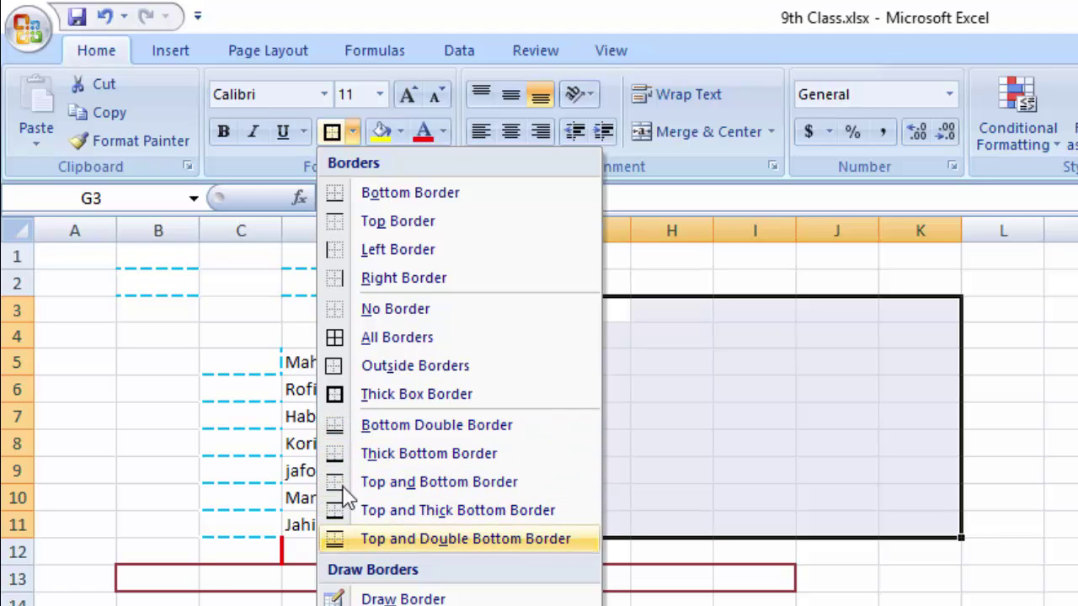
click(805, 464)
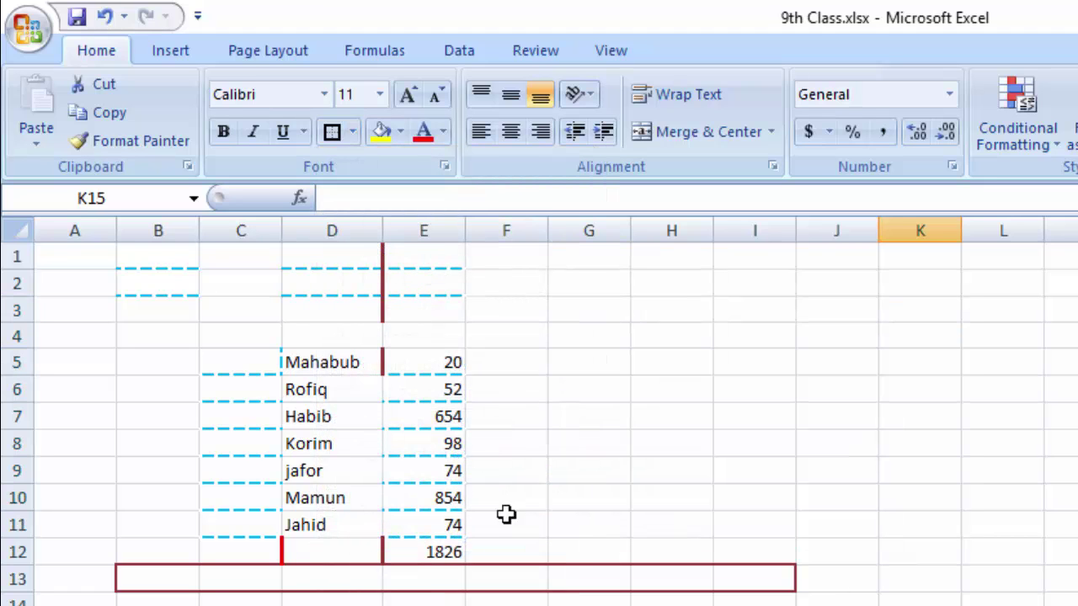
drag(423, 603, 589, 603)
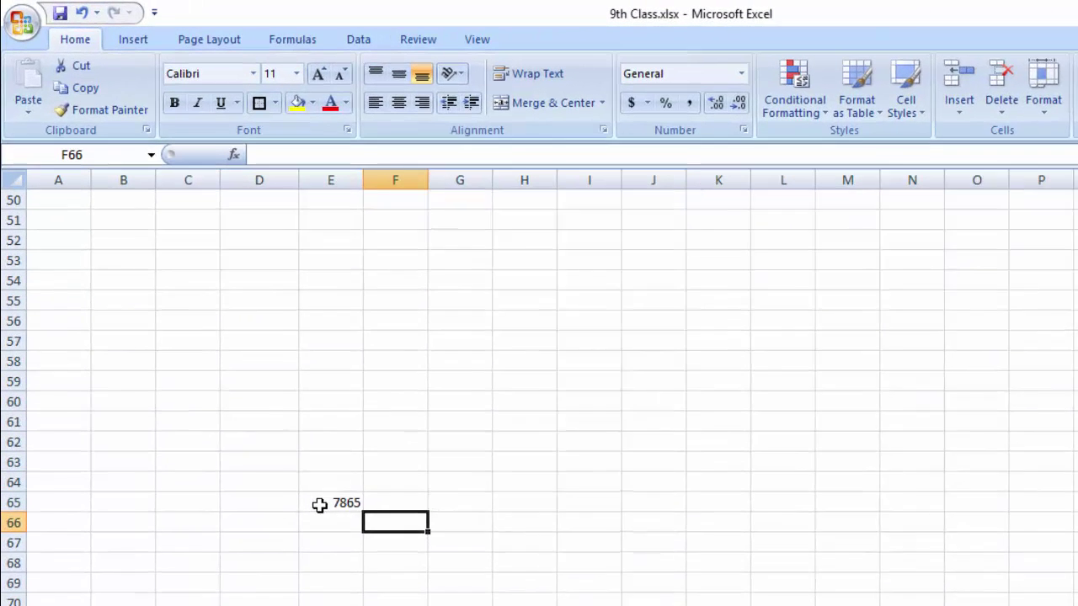
- Add a bottom border under the 7865 value in cell E65
click(361, 524)
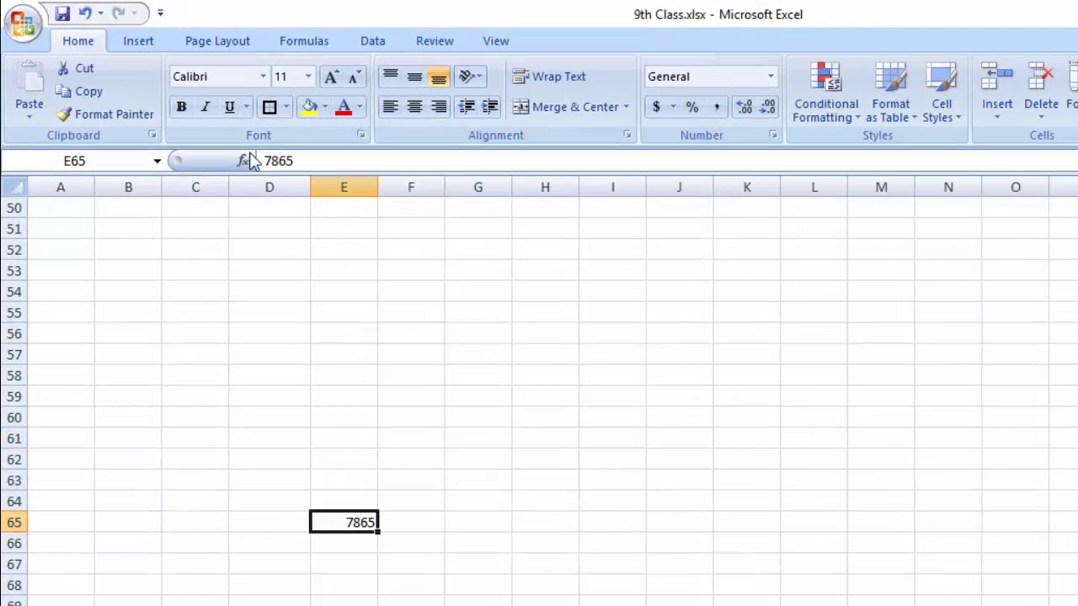
click(286, 107)
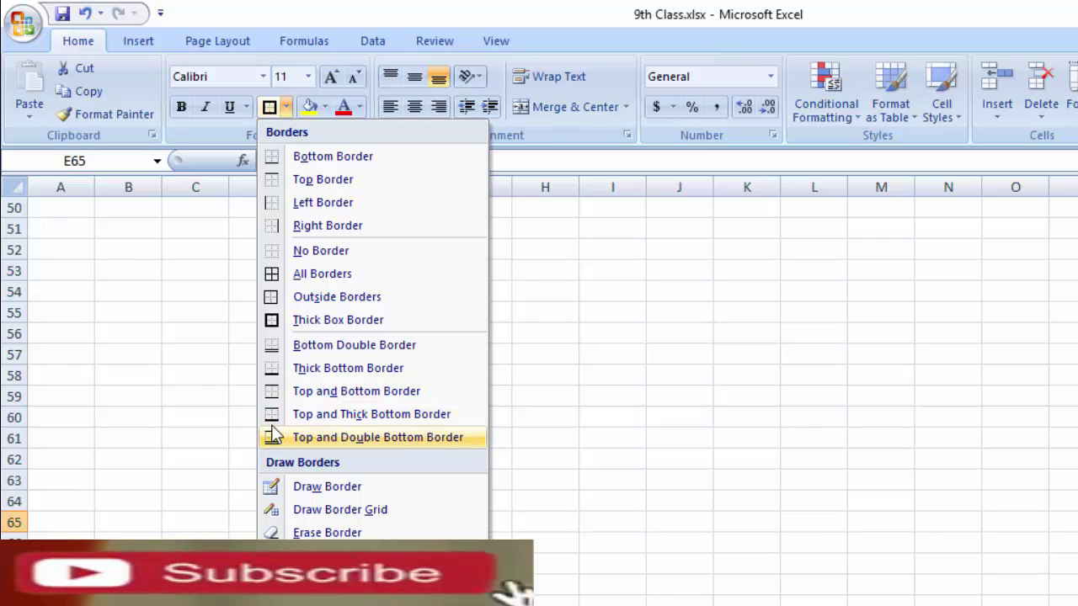
click(272, 413)
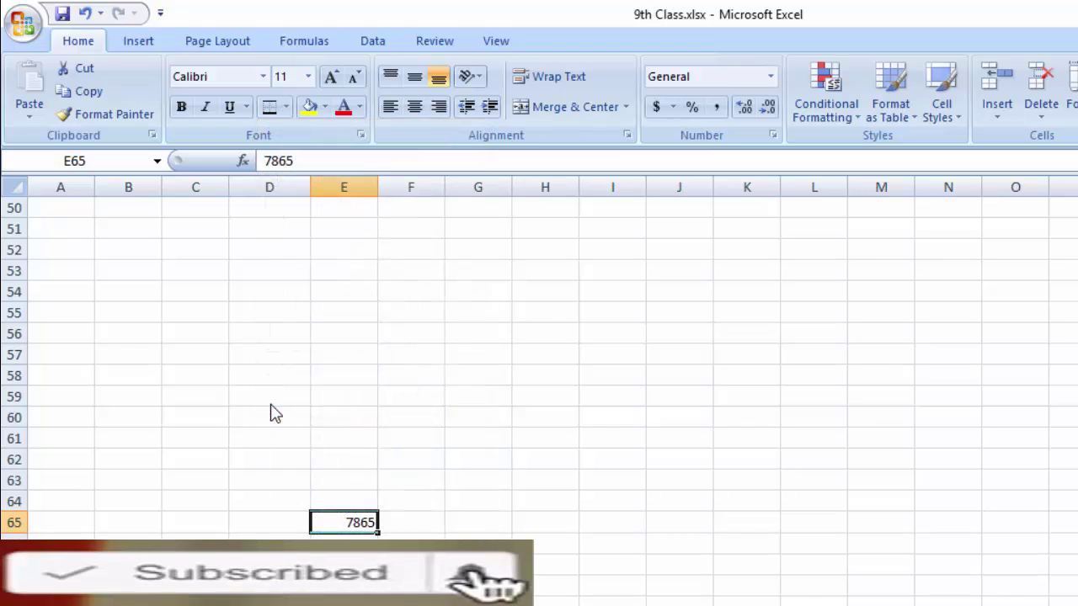
click(508, 484)
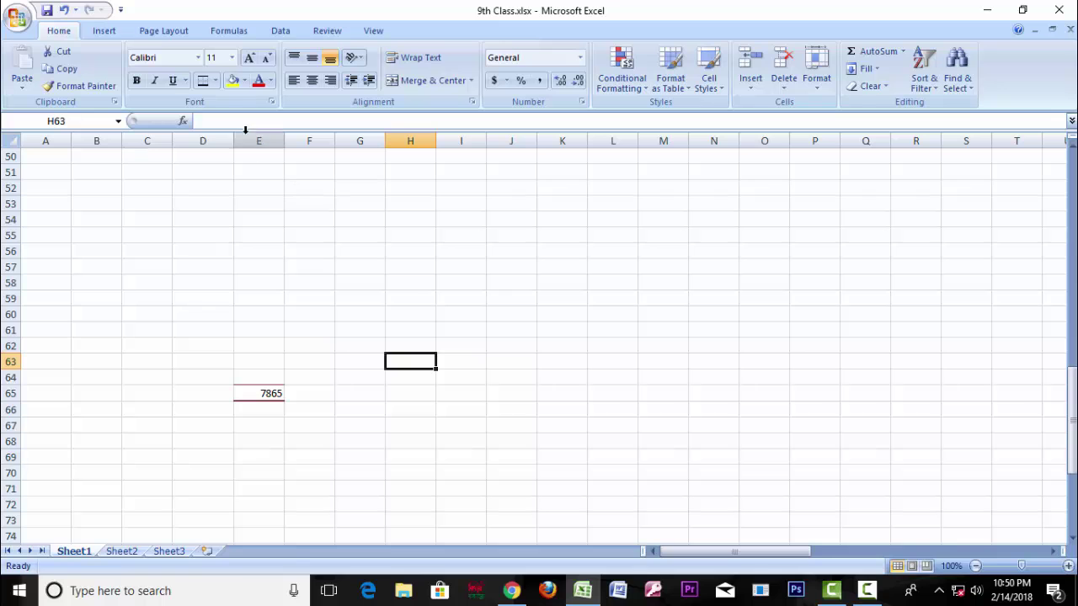
click(216, 81)
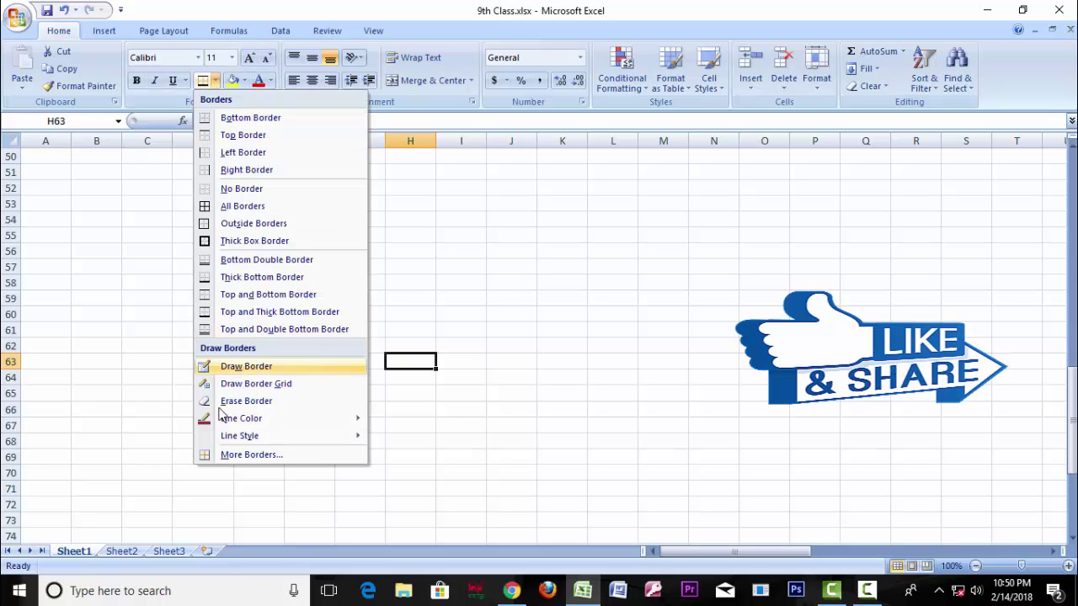
mouse_move(274, 419)
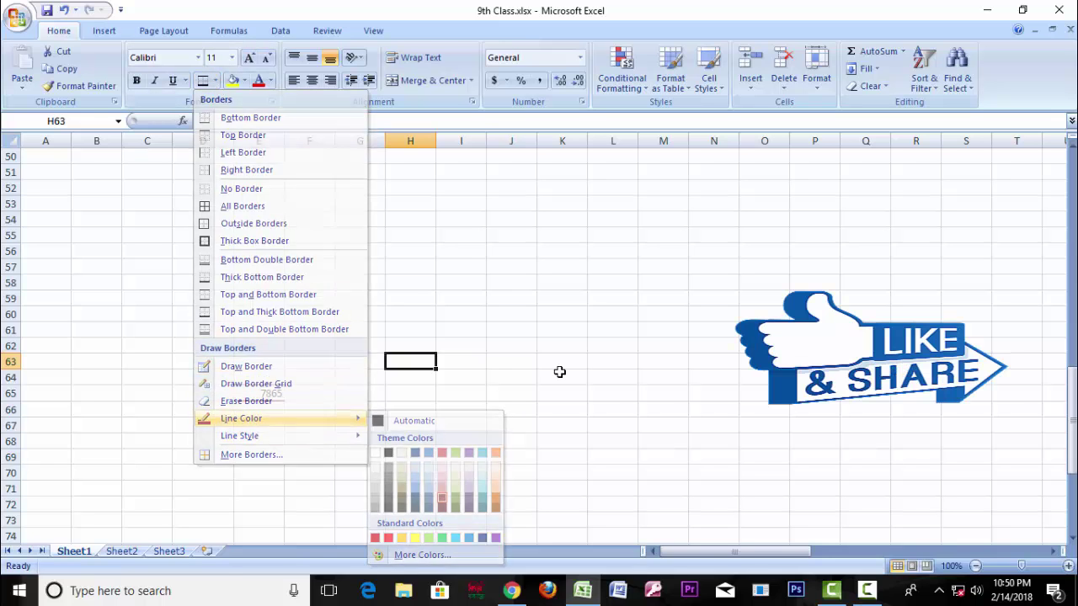